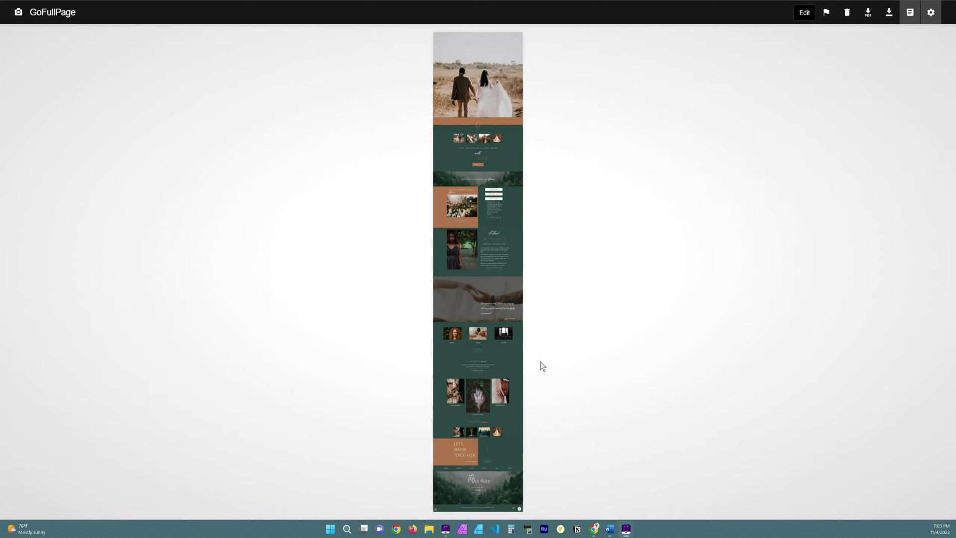
View the GoFullPage capture at full size from top photo to footer, then fit it to the view
left_click(476, 133)
scroll(615, 366, "down", 5)
scroll(616, 367, "down", 15)
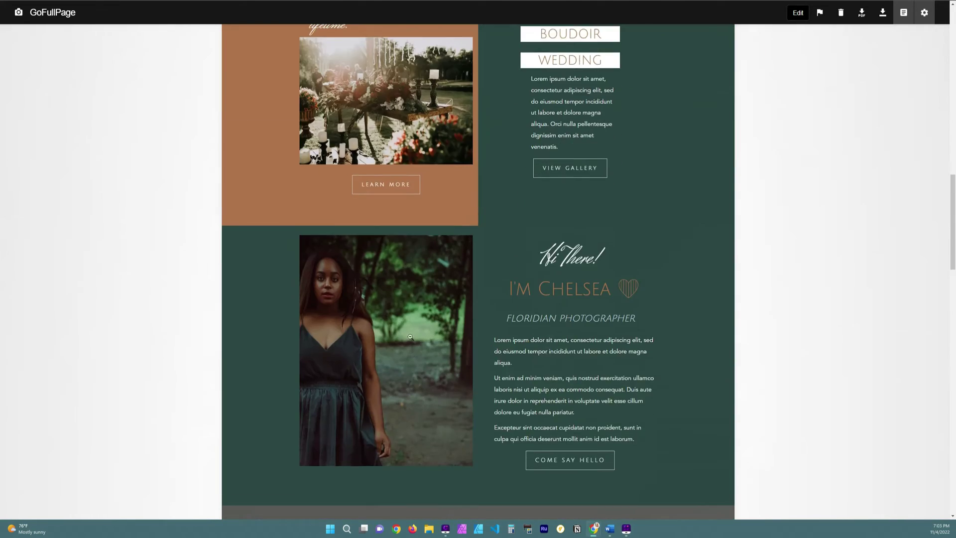
scroll(493, 346, "down", 3)
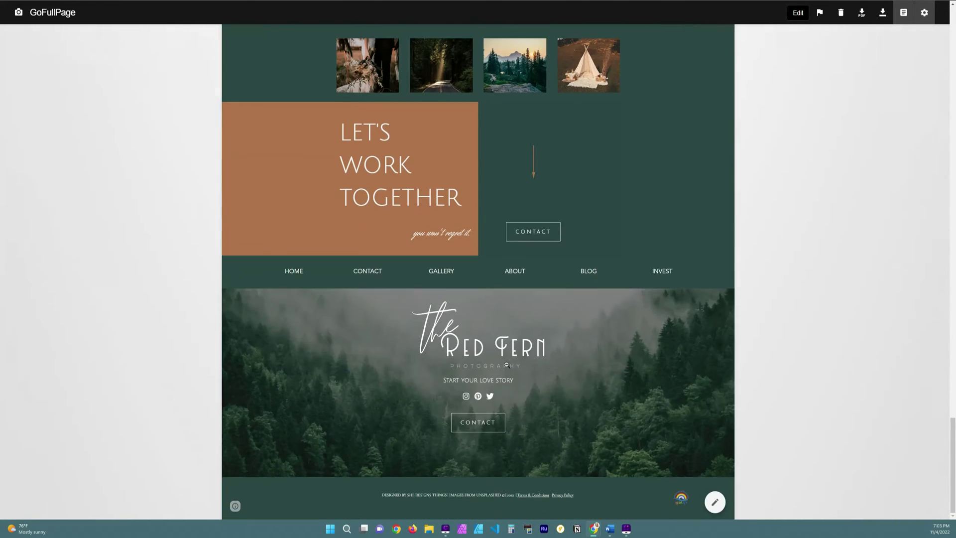
scroll(504, 369, "up", 10)
scroll(610, 418, "up", 10)
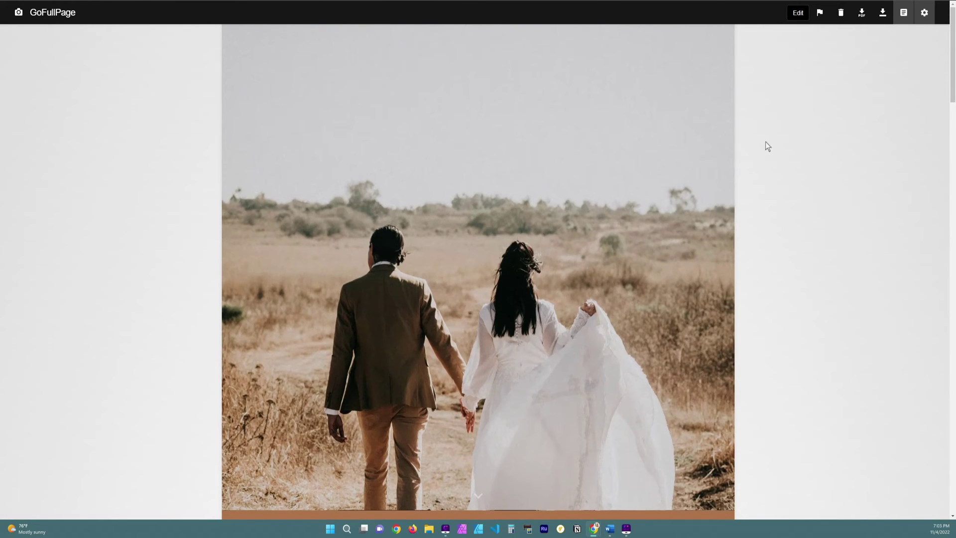
left_click(542, 140)
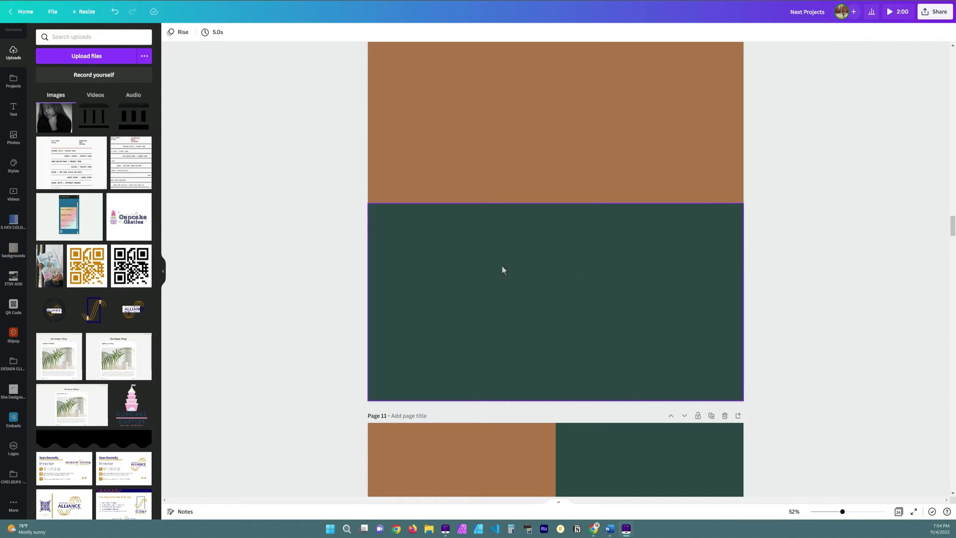
Select the brown and green rectangles in Canva to compare their colours
left_click(453, 111)
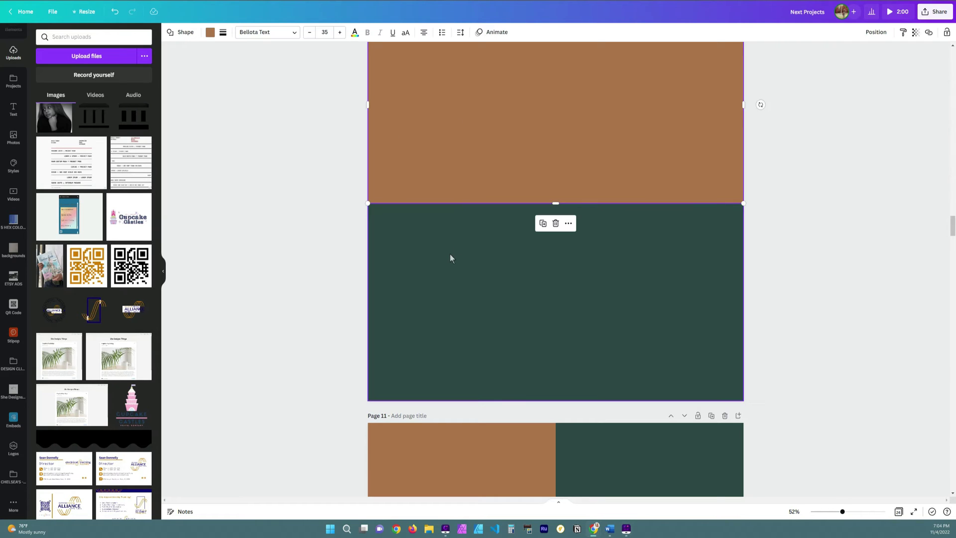
left_click(478, 283)
left_click(510, 90)
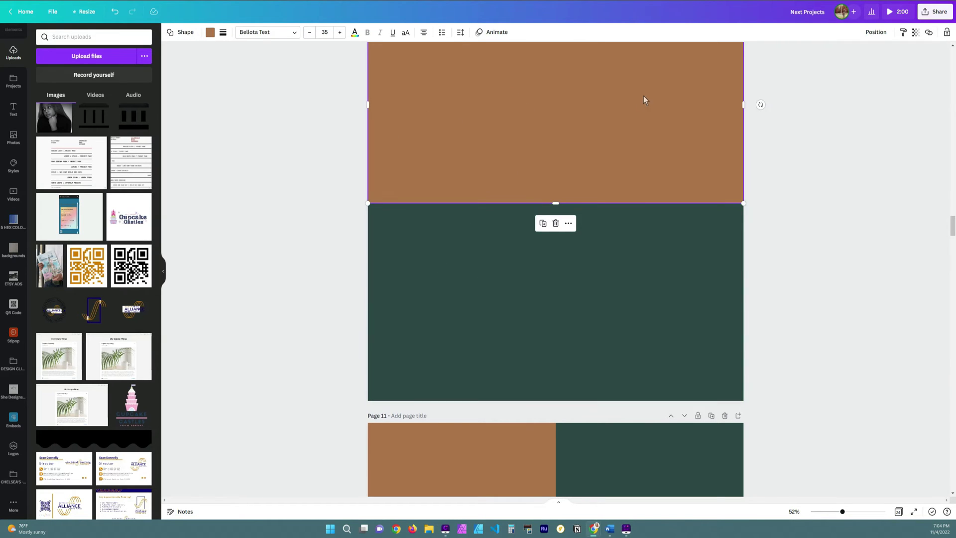
left_click(423, 276)
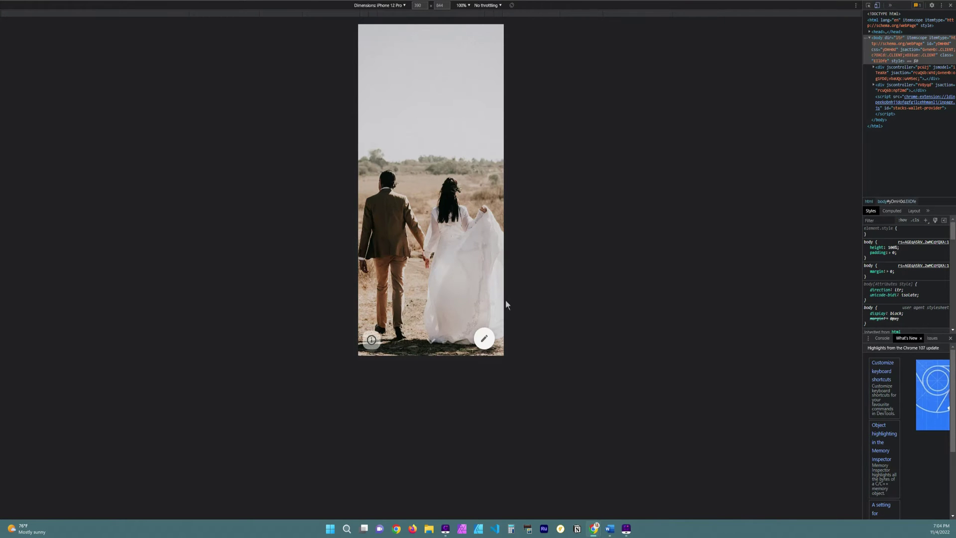
scroll(472, 274, "down", 5)
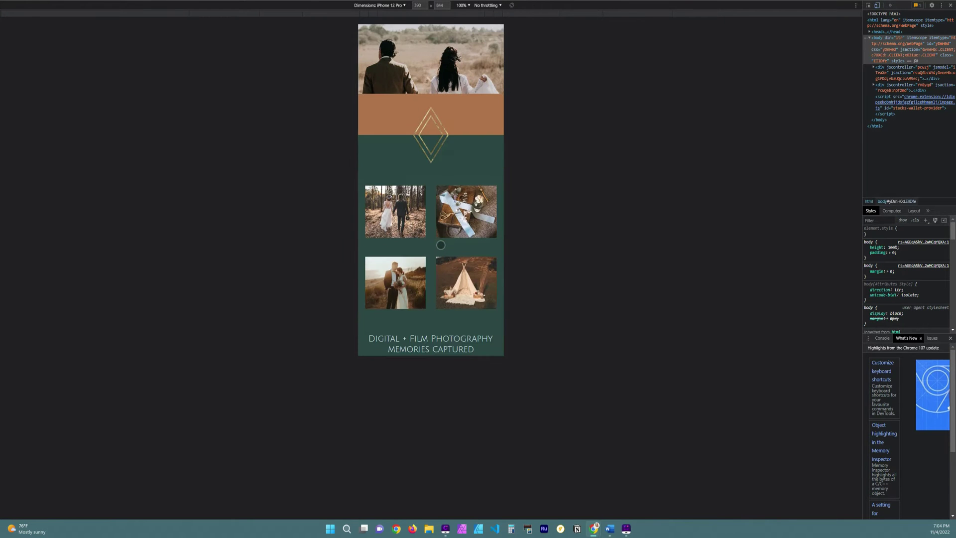
scroll(469, 232, "up", 2)
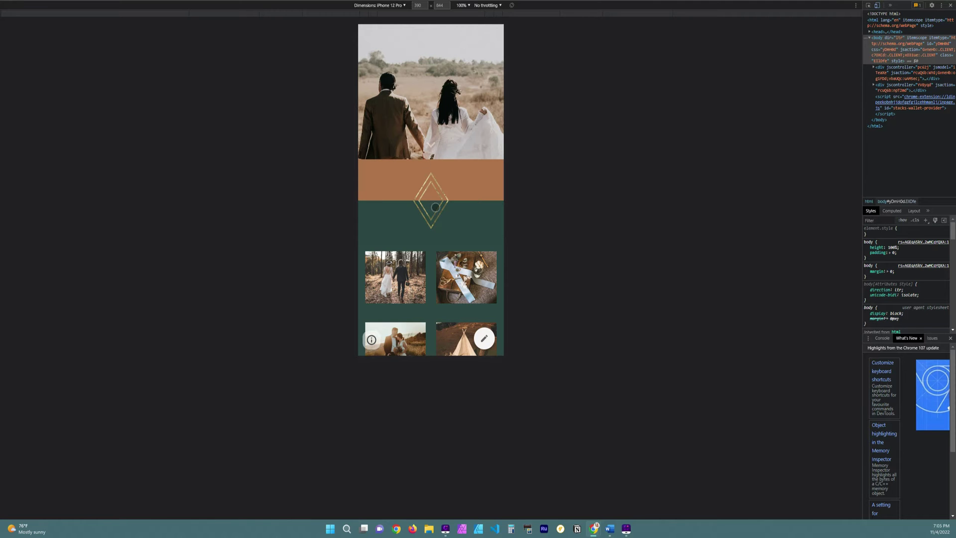
Close the iPhone preview, review the desktop site, then deselect the green rectangle in Canva
key("F12")
scroll(425, 316, "down", 8)
scroll(425, 317, "up", 2)
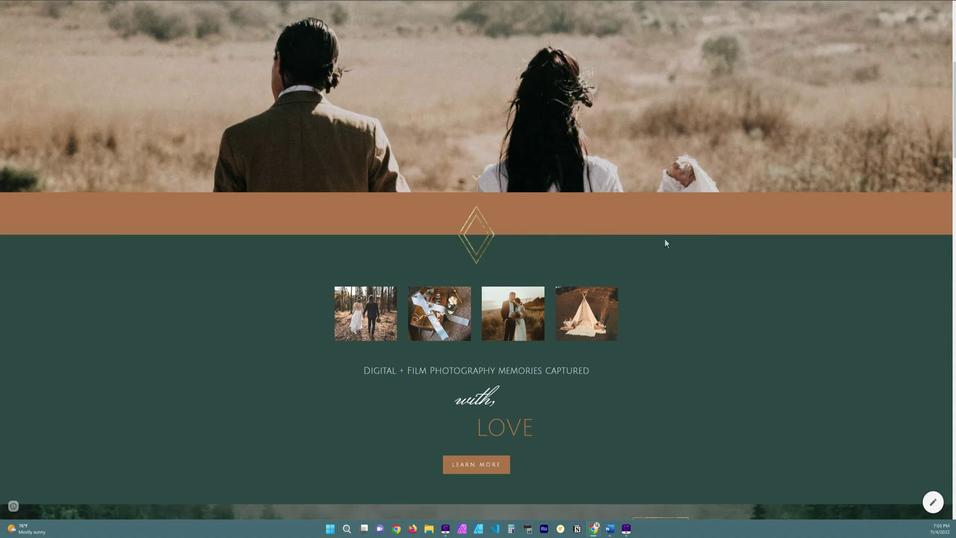
key("alt+Tab")
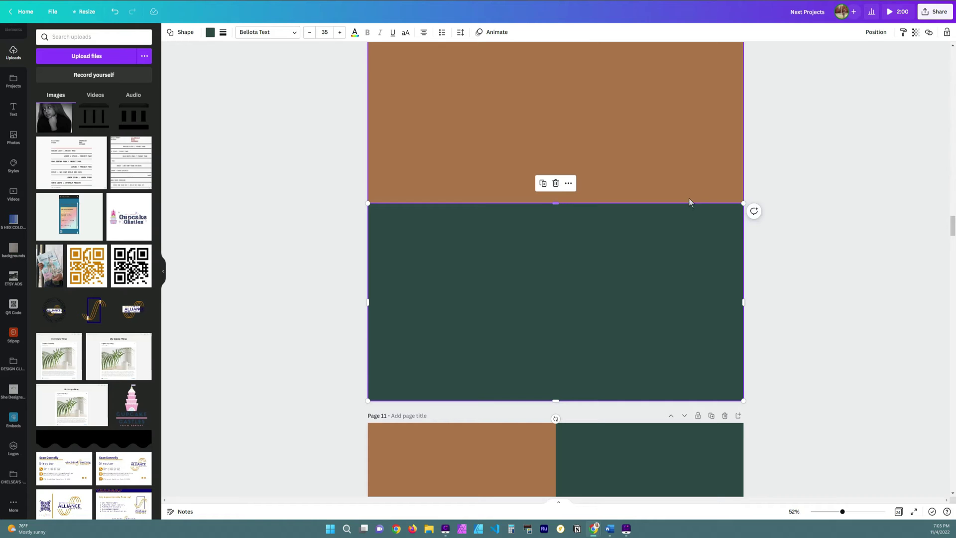
left_click(838, 235)
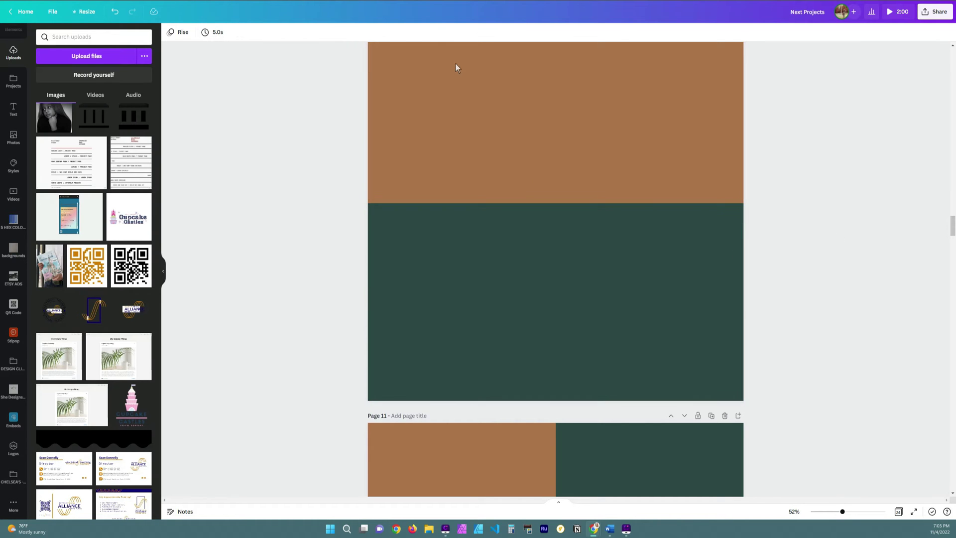
key("alt+Tab")
Scroll the Google Sites editor to the header photo
scroll(334, 240, "up", 8)
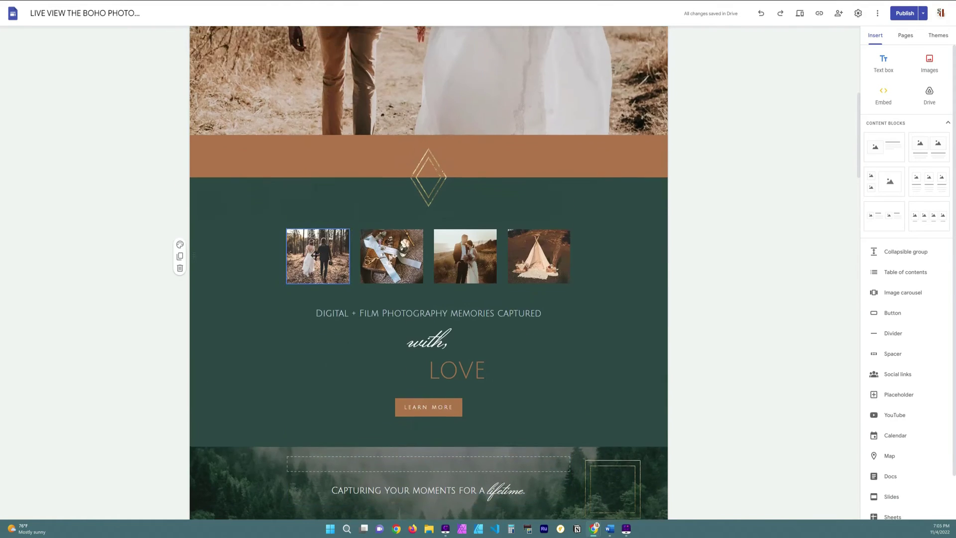
scroll(334, 240, "down", 1)
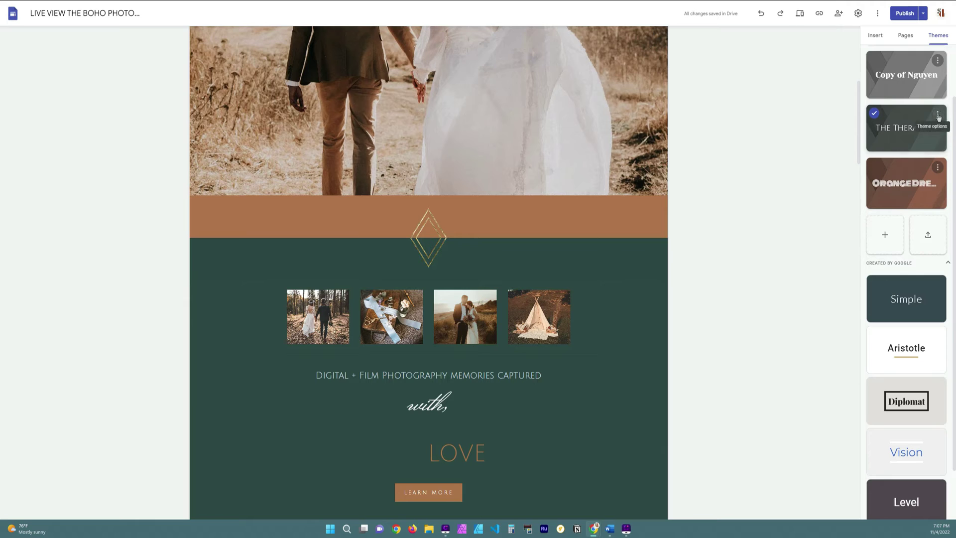
Duplicate The Therapist theme from its options menu to create Copy of The Therapist 1
left_click(937, 114)
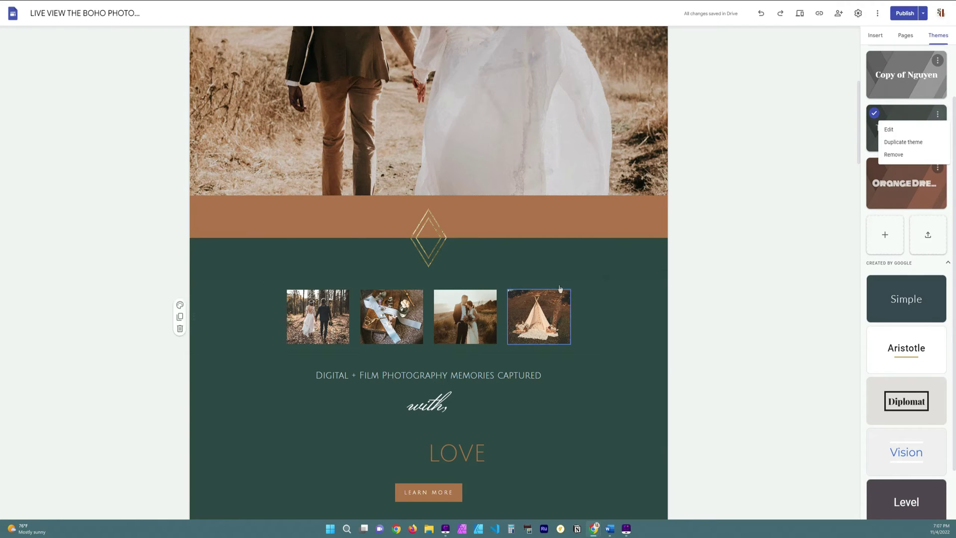
left_click(904, 143)
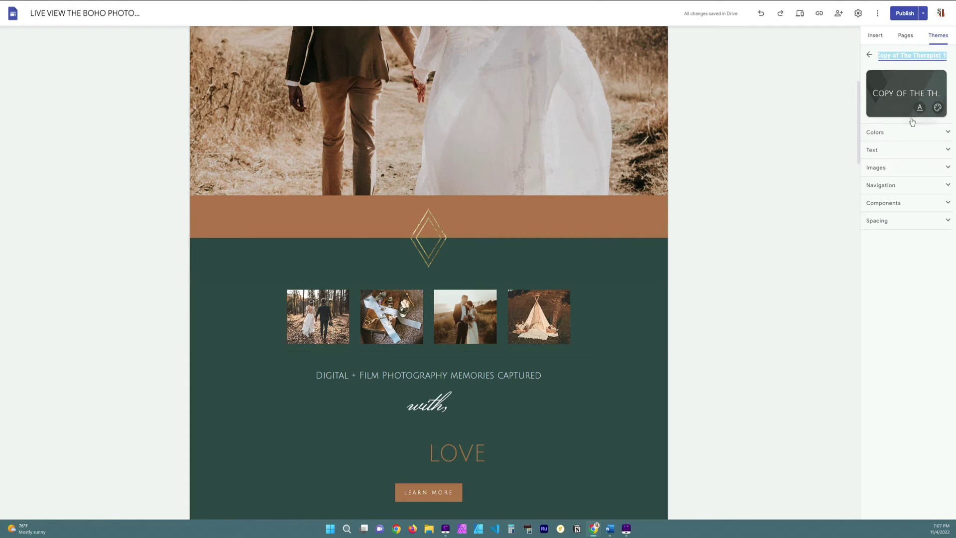
Set the custom theme's Style 1 background to dark red and Style 3 to dark indigo
left_click(913, 132)
left_click(880, 180)
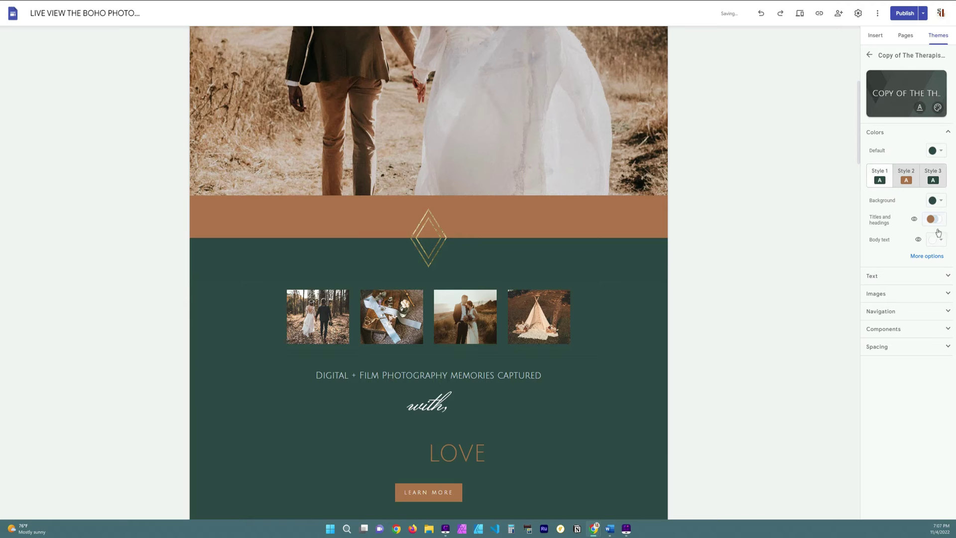
left_click(935, 201)
left_click(876, 301)
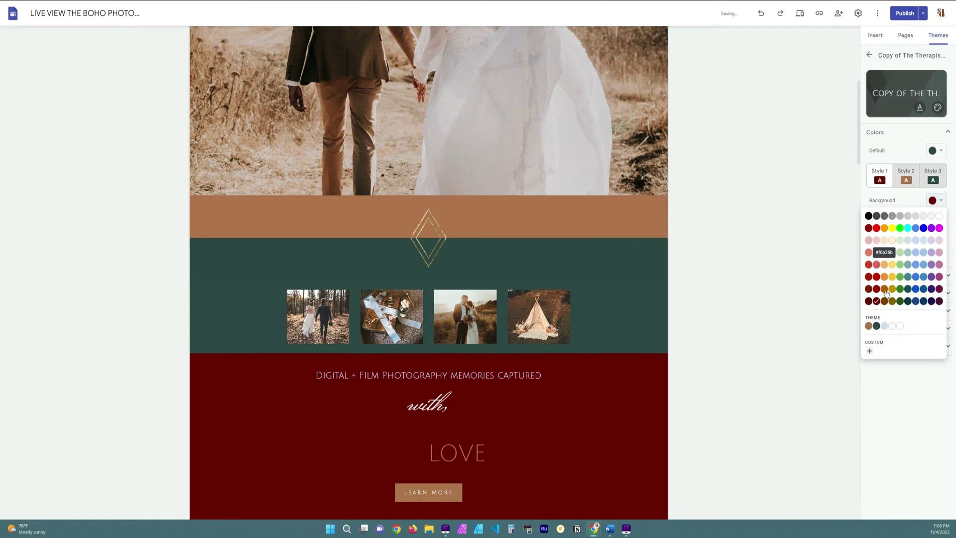
scroll(478, 393, "down", 5)
scroll(565, 324, "up", 1)
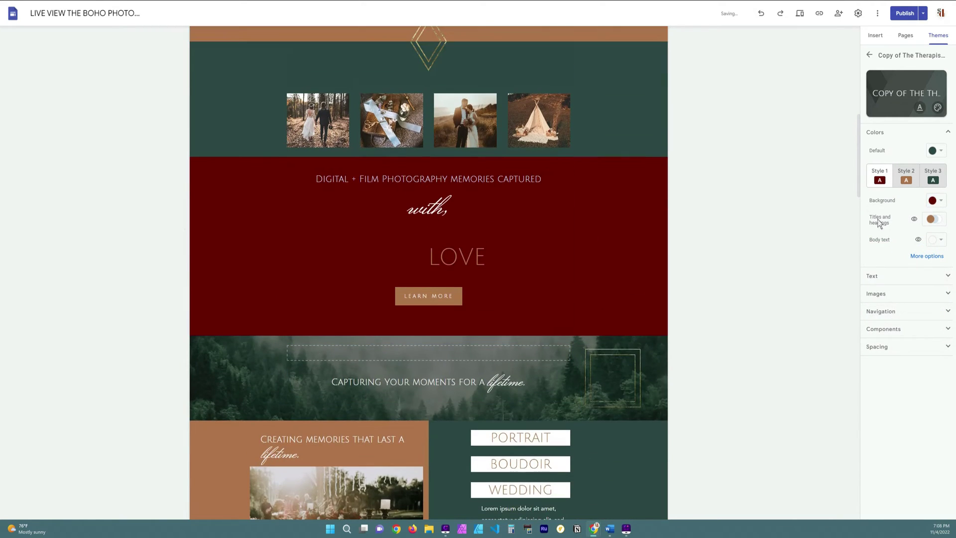
left_click(932, 178)
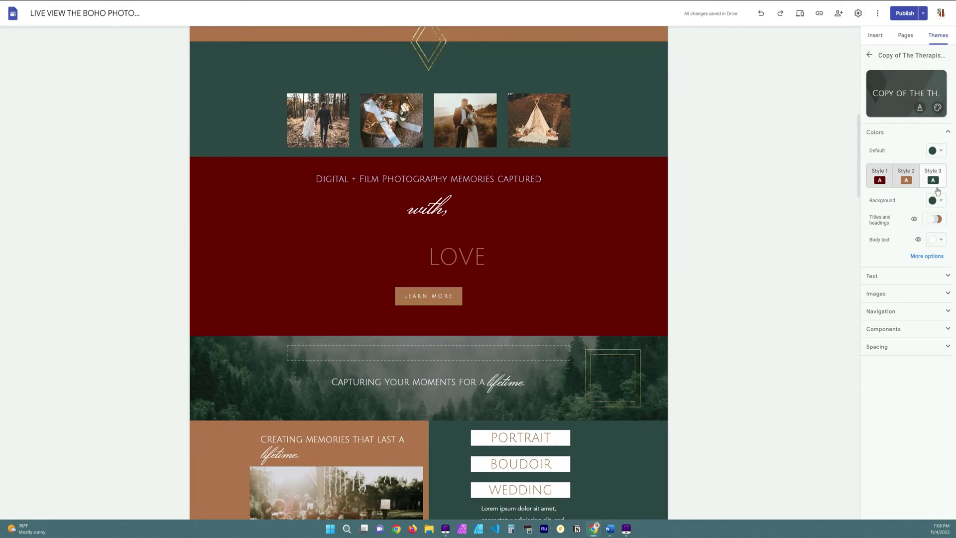
left_click(934, 200)
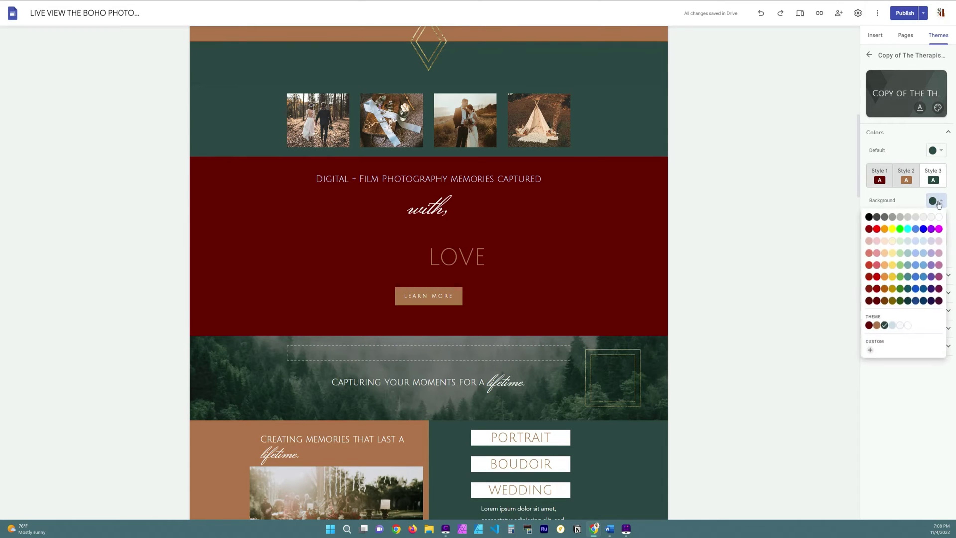
left_click(931, 301)
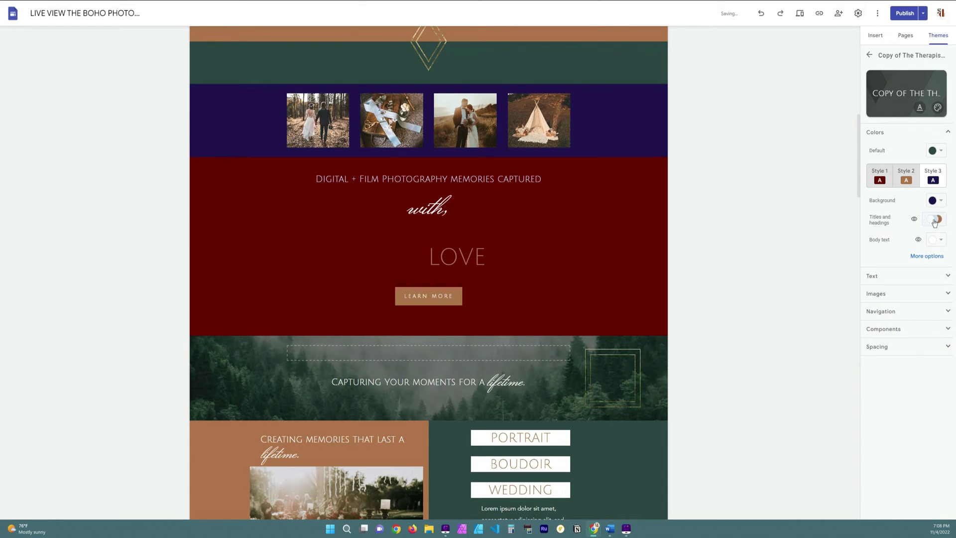
Scroll through the page to review the new rust and navy colour styles
scroll(652, 198, "down", 6)
scroll(647, 199, "down", 12)
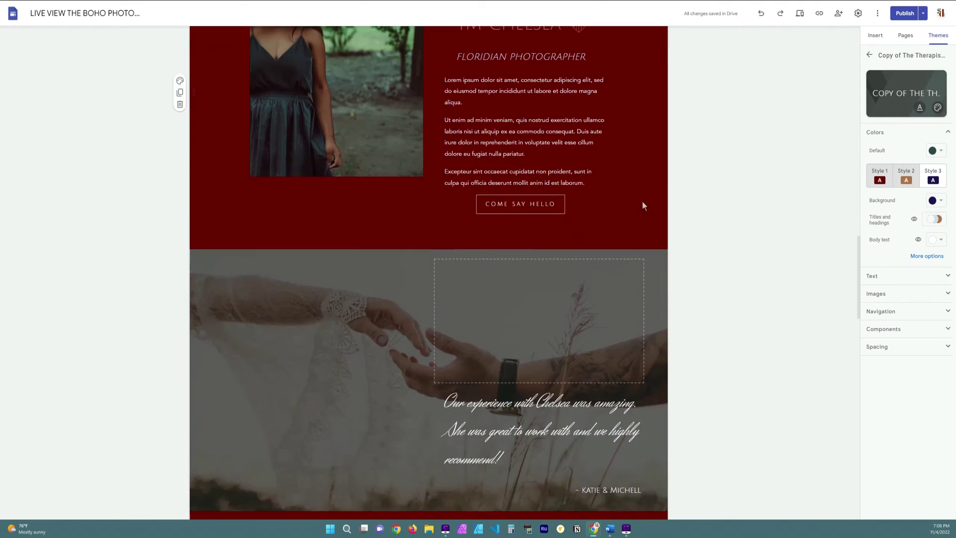
scroll(610, 194, "down", 10)
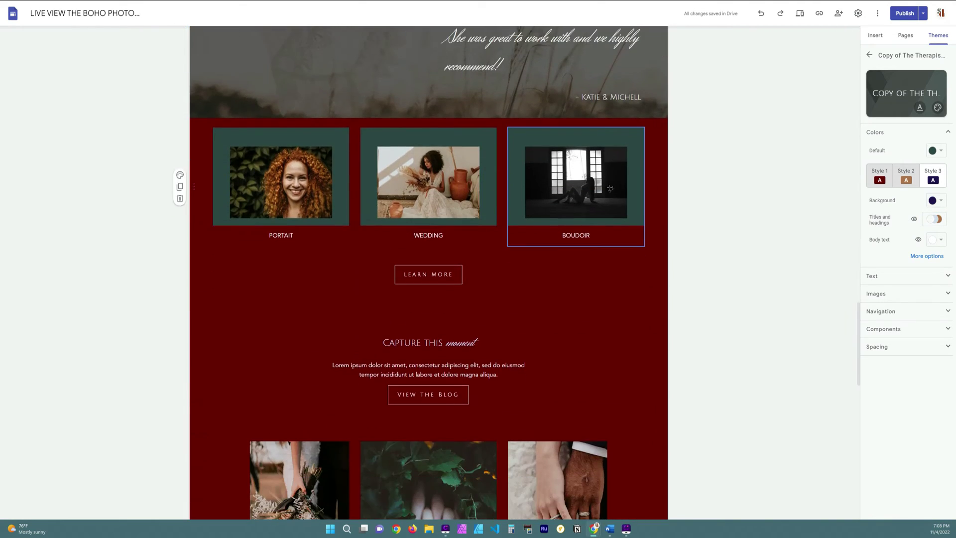
scroll(583, 164, "up", 5)
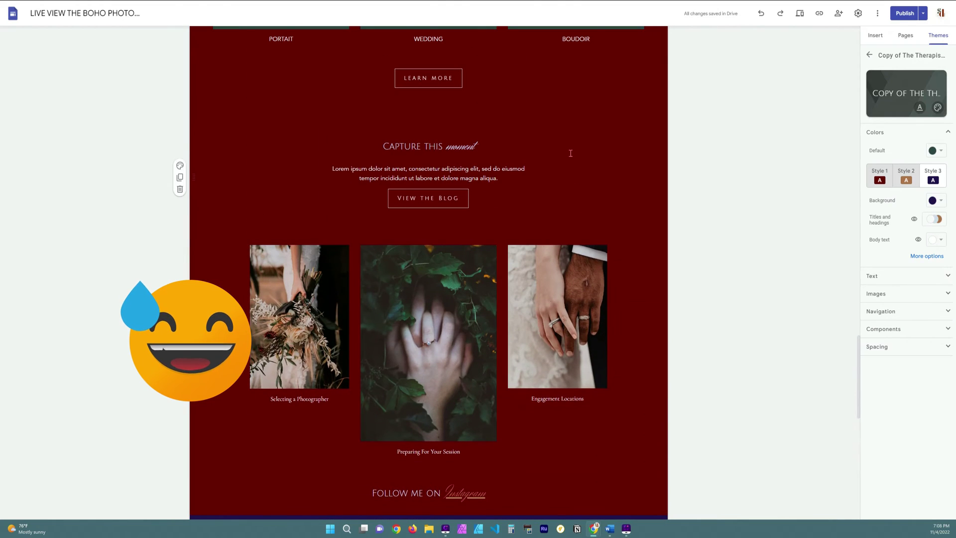
scroll(614, 154, "up", 12)
scroll(622, 226, "up", 11)
scroll(612, 210, "down", 6)
scroll(608, 201, "up", 7)
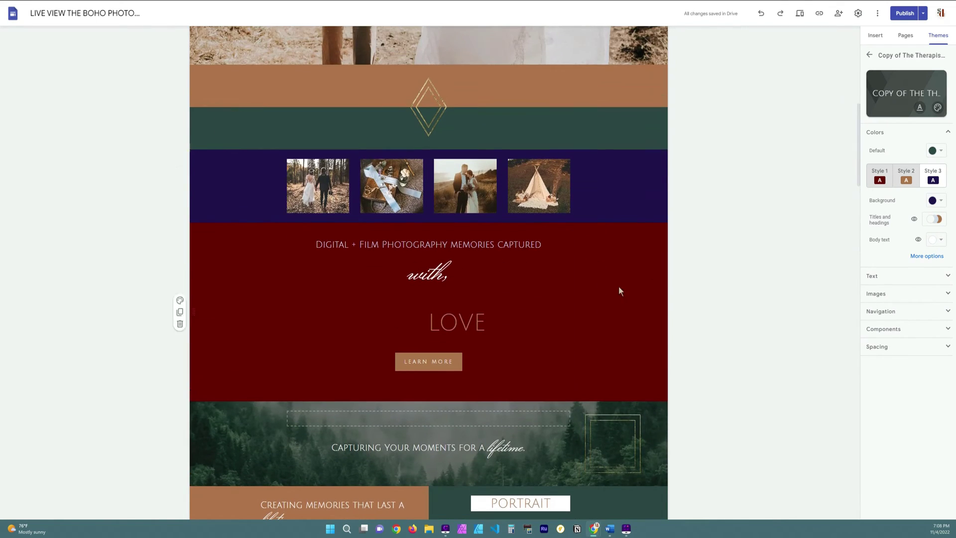
scroll(576, 267, "up", 2)
scroll(576, 268, "down", 6)
scroll(578, 247, "up", 11)
scroll(577, 237, "up", 2)
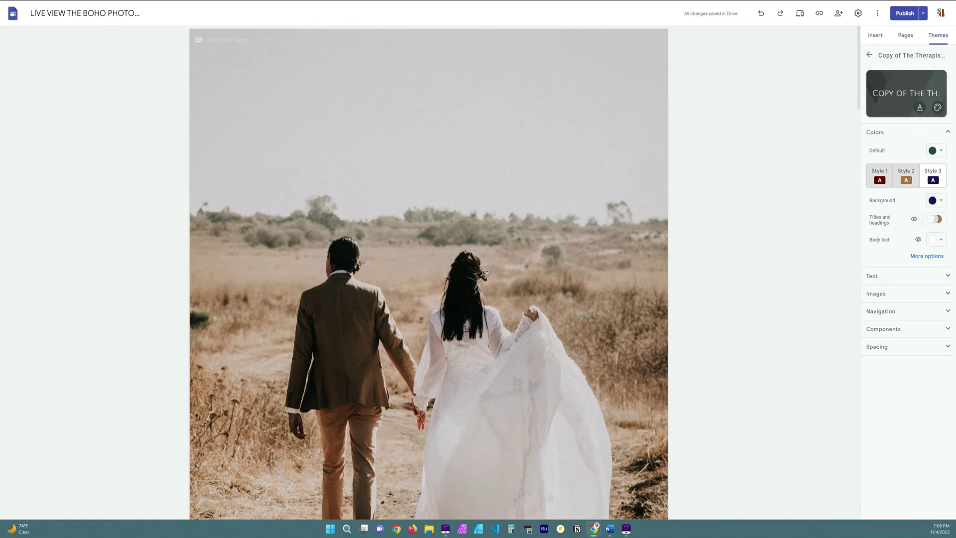
scroll(604, 279, "down", 7)
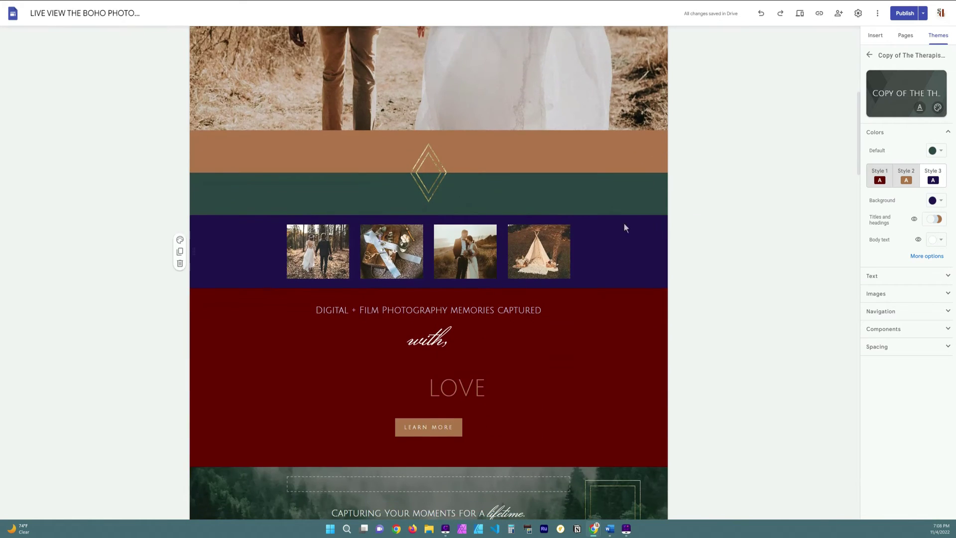
Remove the Copy of The Therapist 1 theme and scroll the site to review its reverted styling
left_click(869, 54)
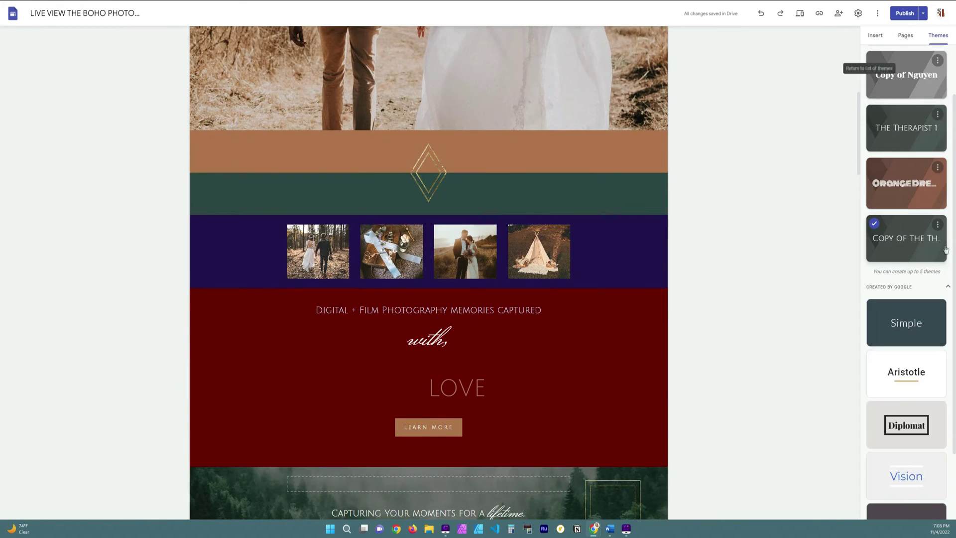
scroll(901, 244, "up", 2)
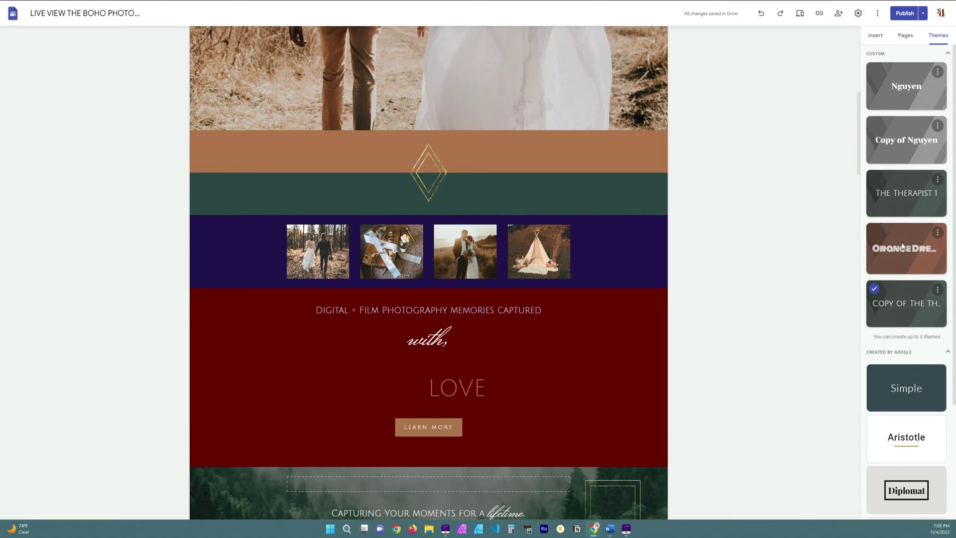
left_click(937, 289)
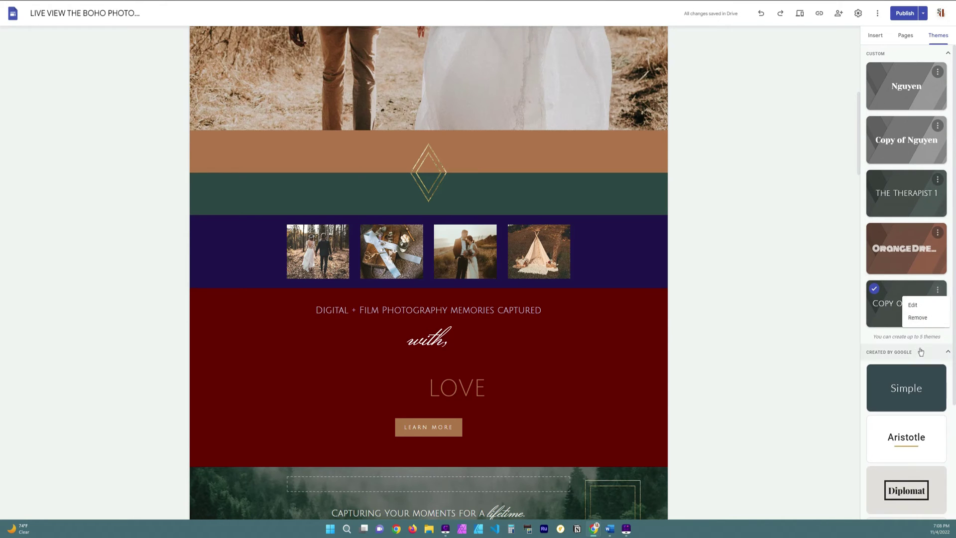
left_click(923, 318)
left_click(515, 280)
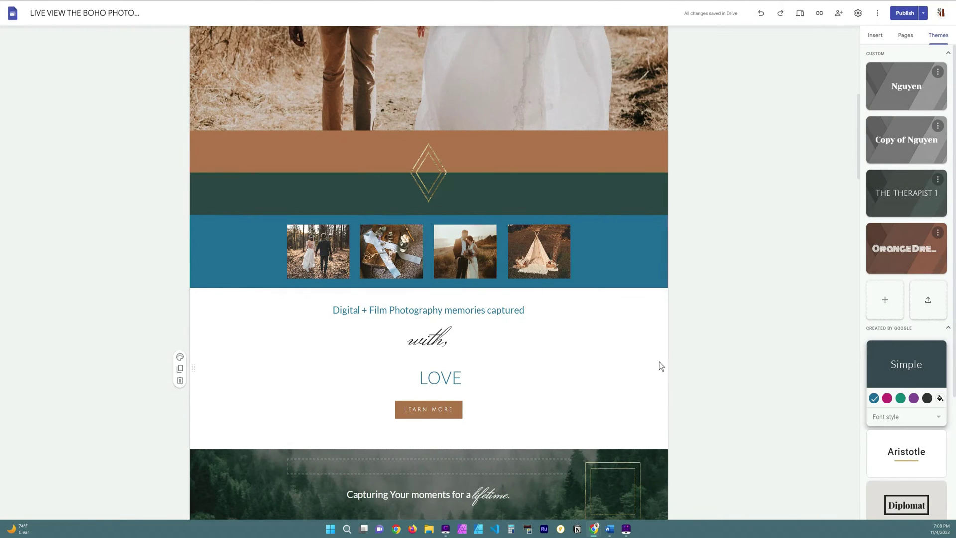
scroll(515, 230, "down", 4)
scroll(583, 209, "down", 18)
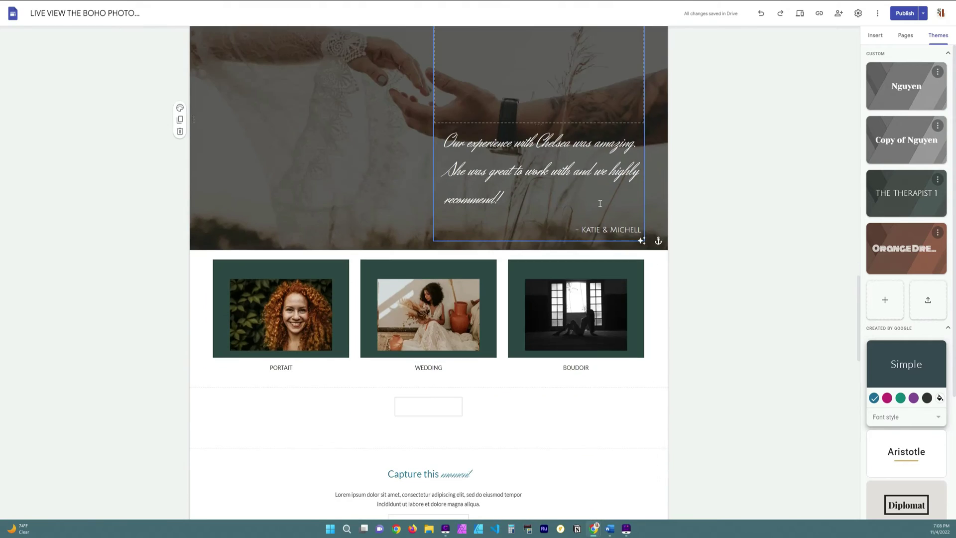
scroll(600, 203, "down", 7)
scroll(599, 205, "up", 10)
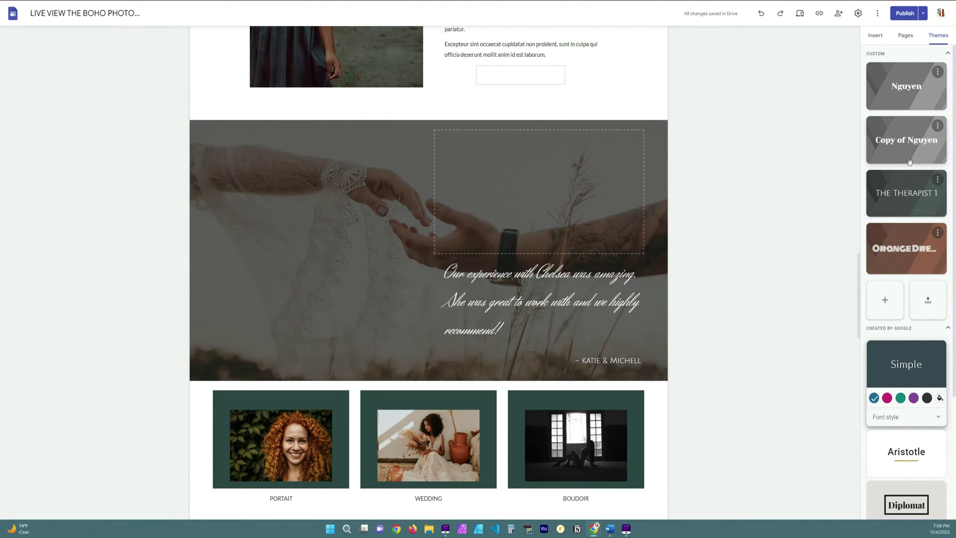
left_click(918, 201)
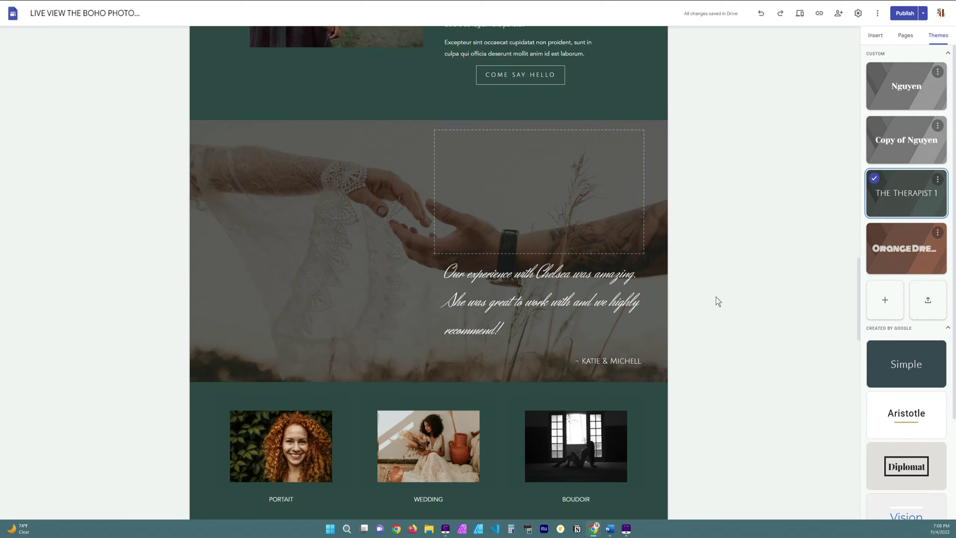
scroll(712, 287, "down", 13)
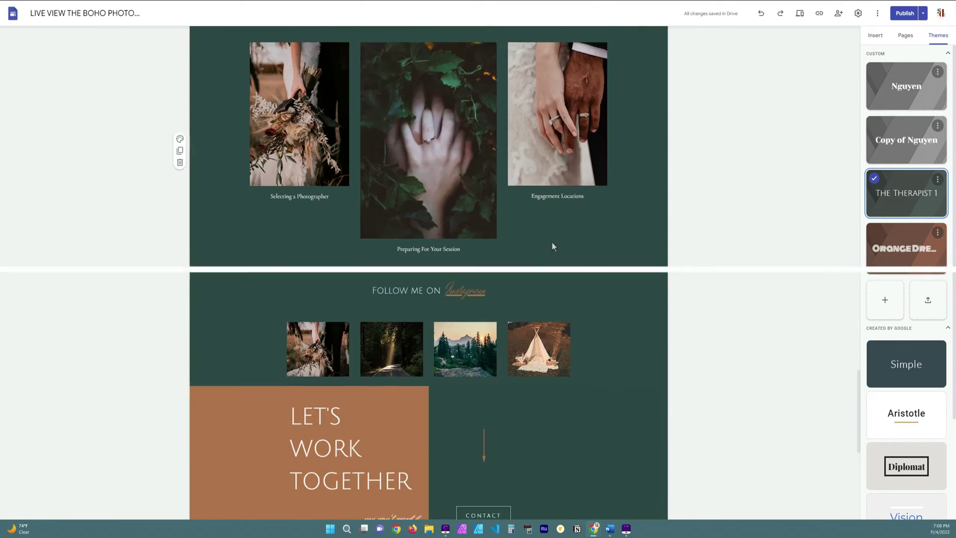
scroll(551, 247, "down", 5)
scroll(722, 157, "up", 1)
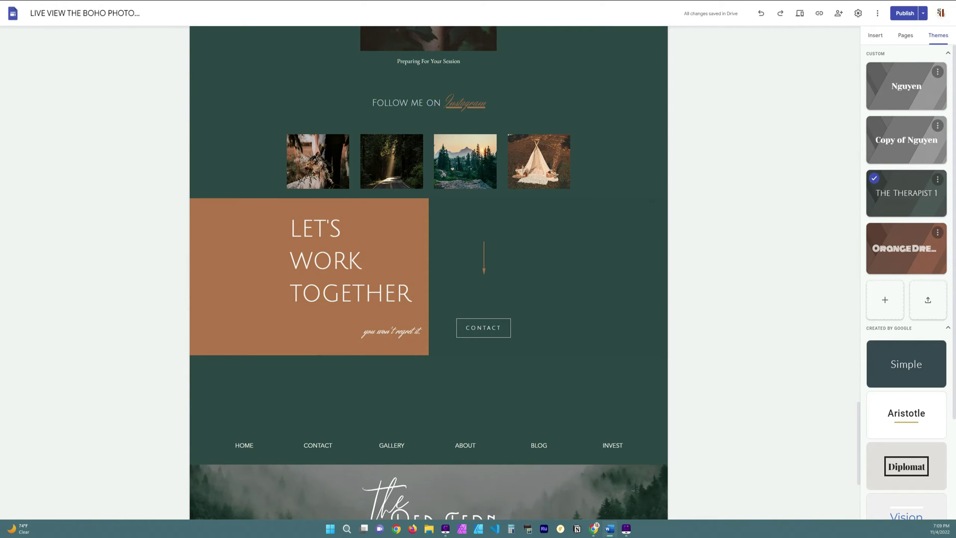
scroll(477, 264, "up", 9)
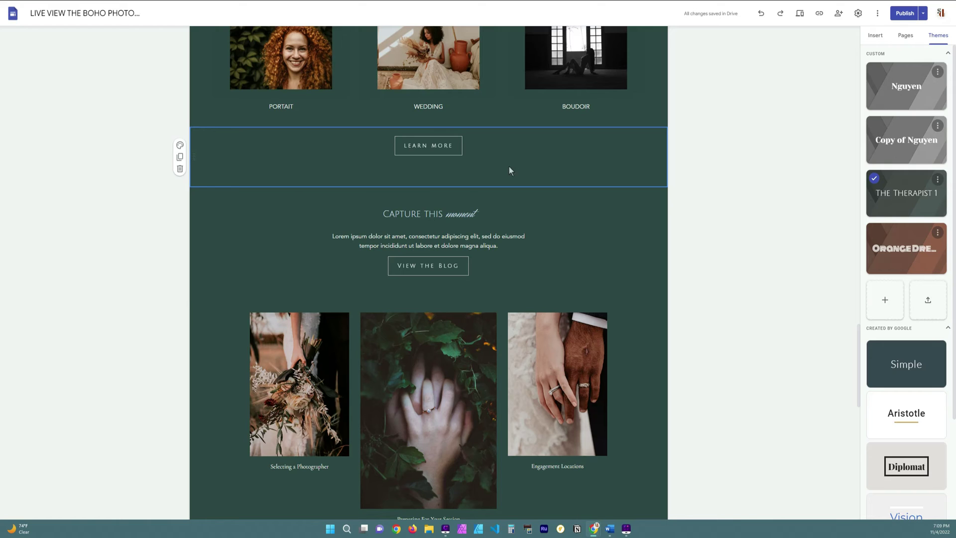
left_click(456, 161)
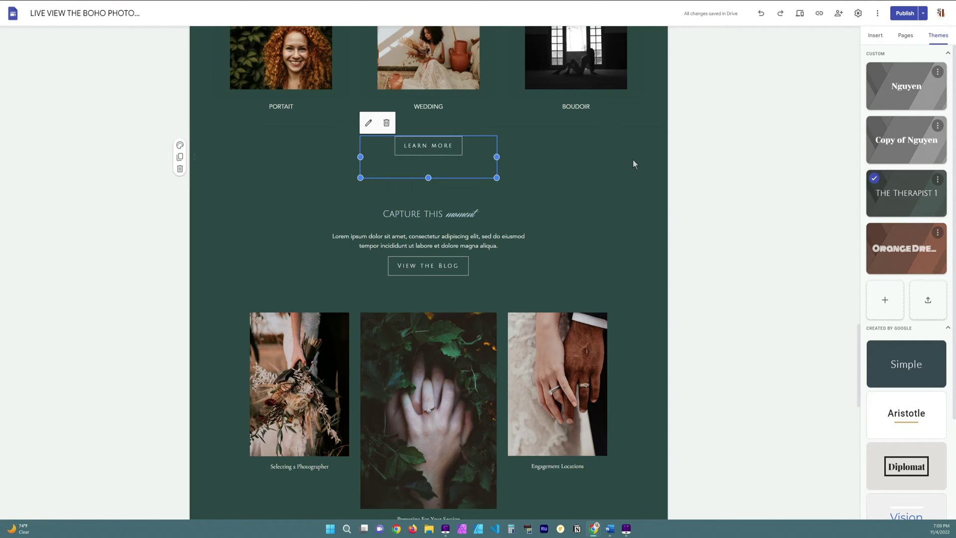
scroll(554, 91, "up", 3)
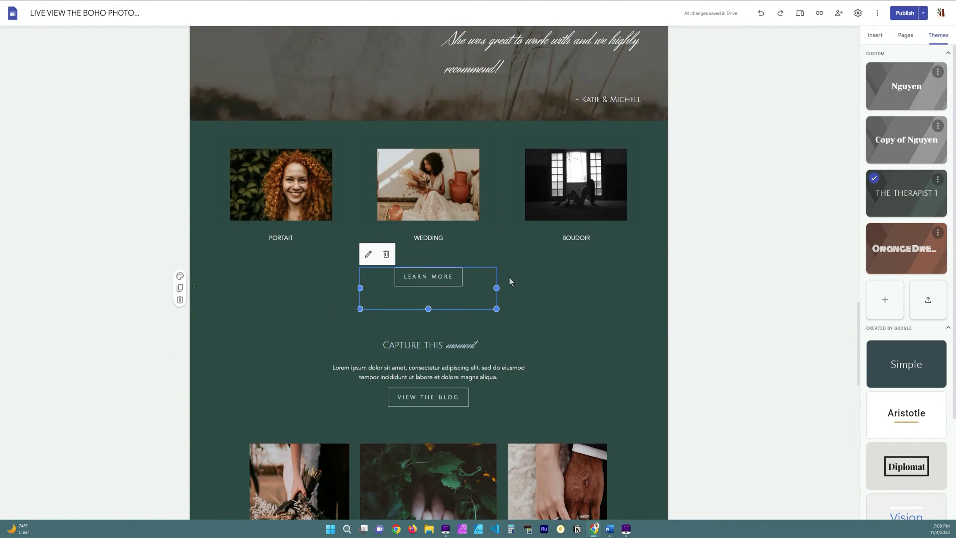
scroll(562, 297, "up", 18)
scroll(523, 326, "up", 2)
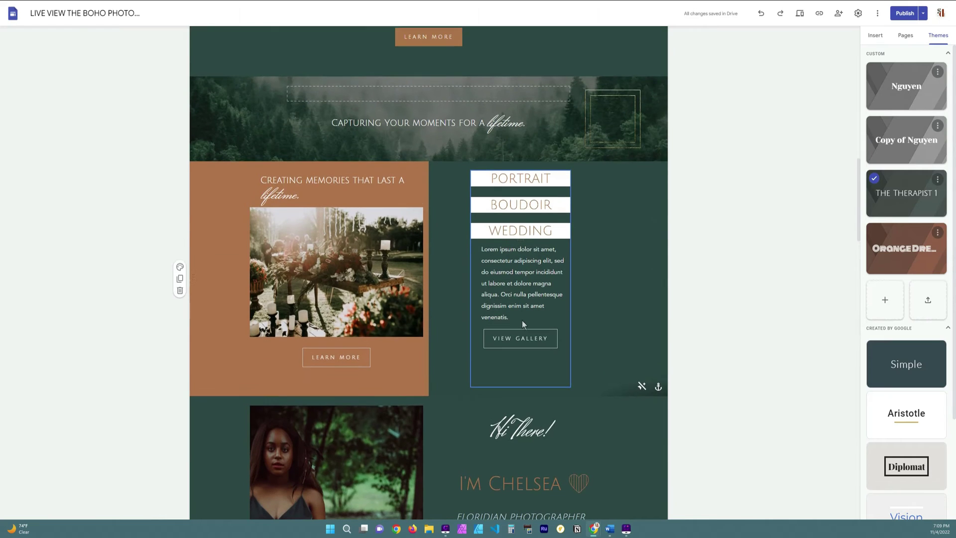
scroll(523, 322, "down", 2)
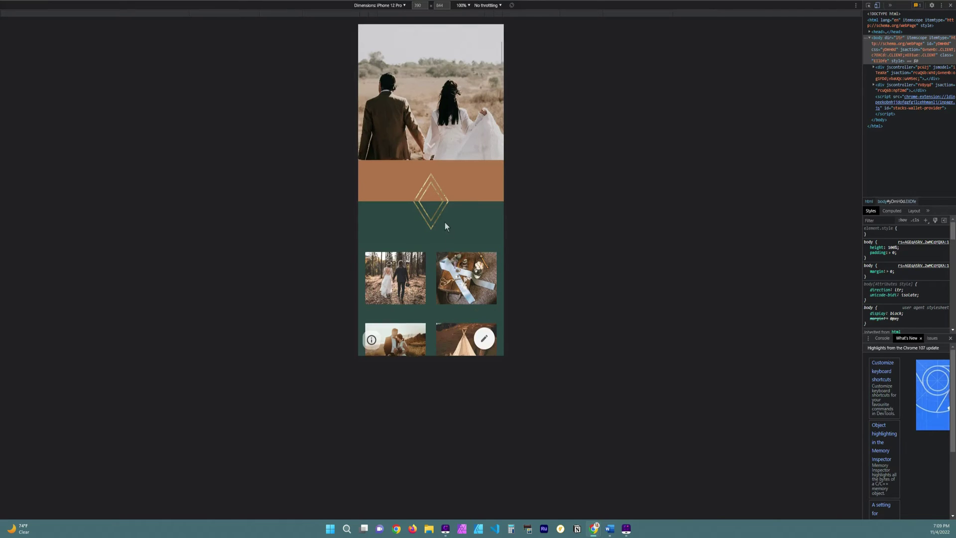
Scroll through the site in the iPhone 12 Pro preview, then through the full desktop version
scroll(439, 220, "down", 5)
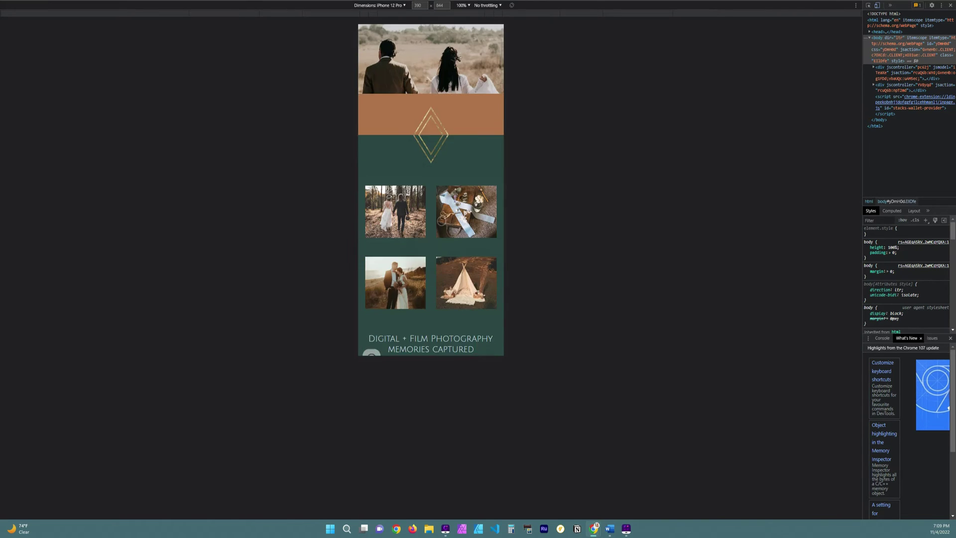
scroll(438, 204, "up", 2)
scroll(379, 172, "down", 5)
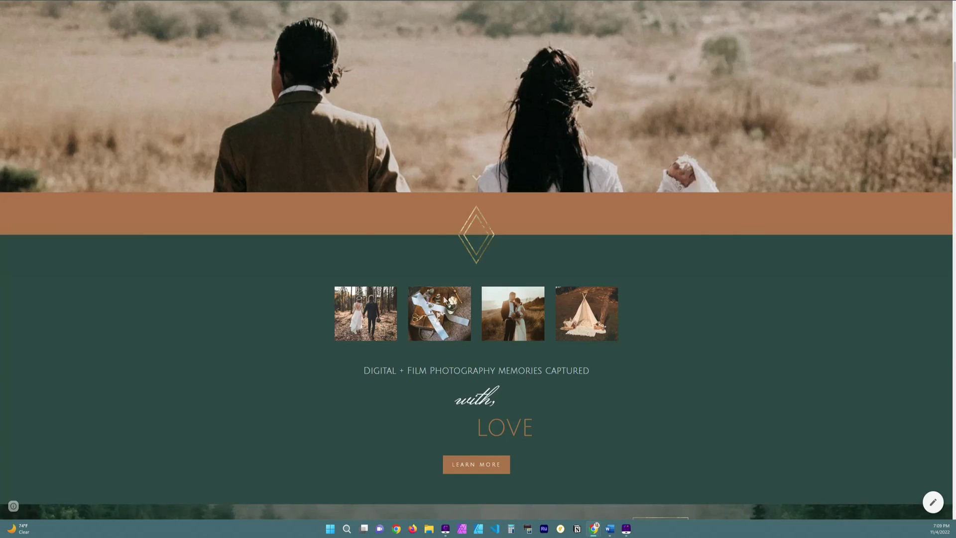
scroll(460, 254, "down", 8)
scroll(448, 174, "up", 4)
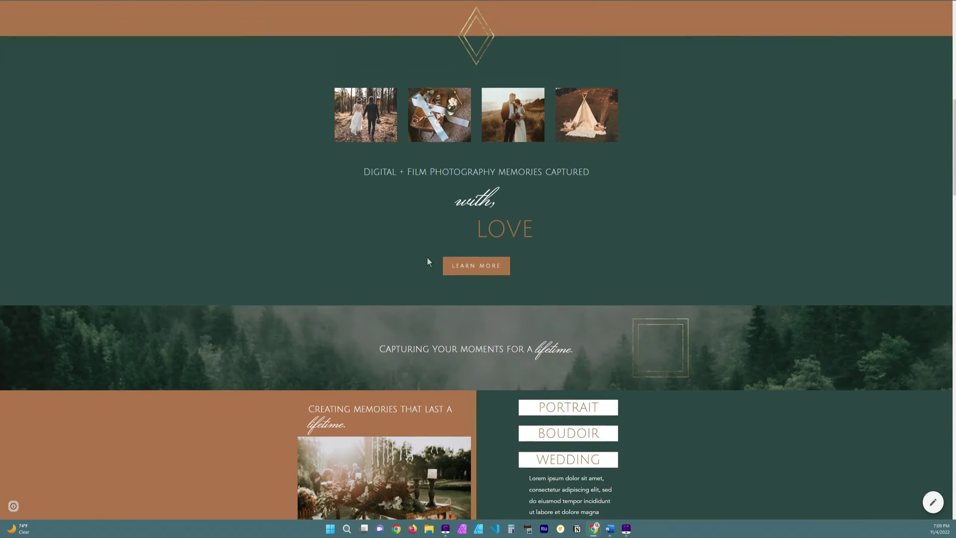
scroll(512, 319, "down", 7)
scroll(569, 289, "down", 5)
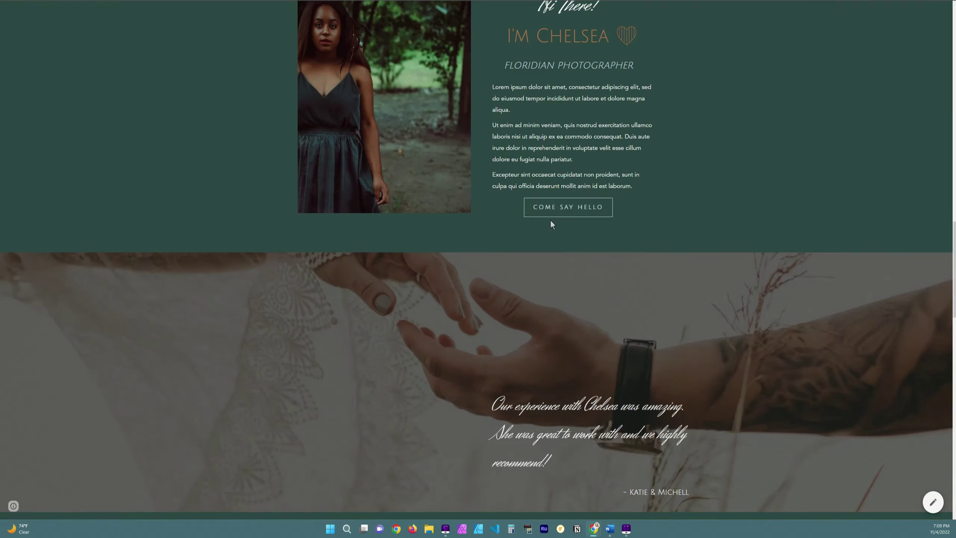
scroll(538, 348, "down", 7)
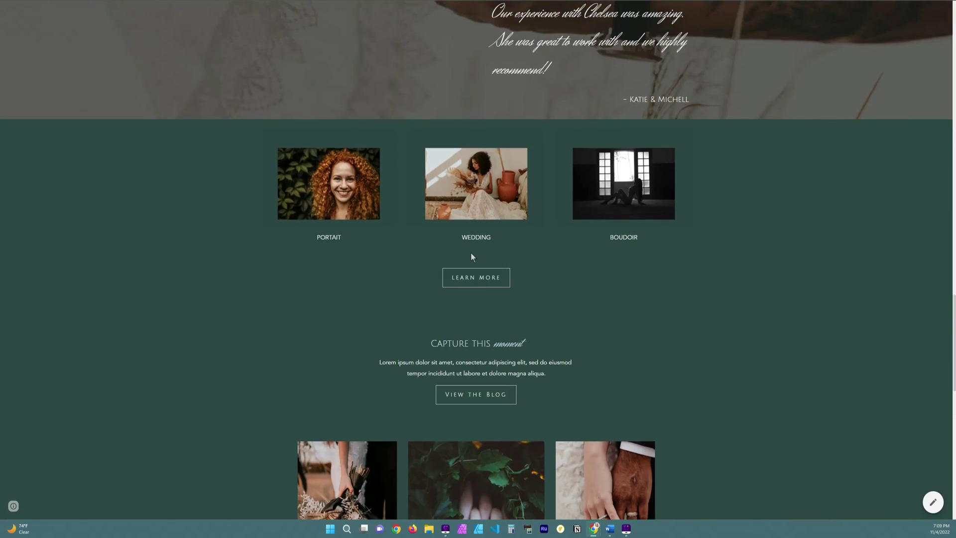
scroll(478, 329, "up", 1)
scroll(483, 405, "down", 12)
scroll(547, 398, "up", 9)
scroll(615, 403, "up", 20)
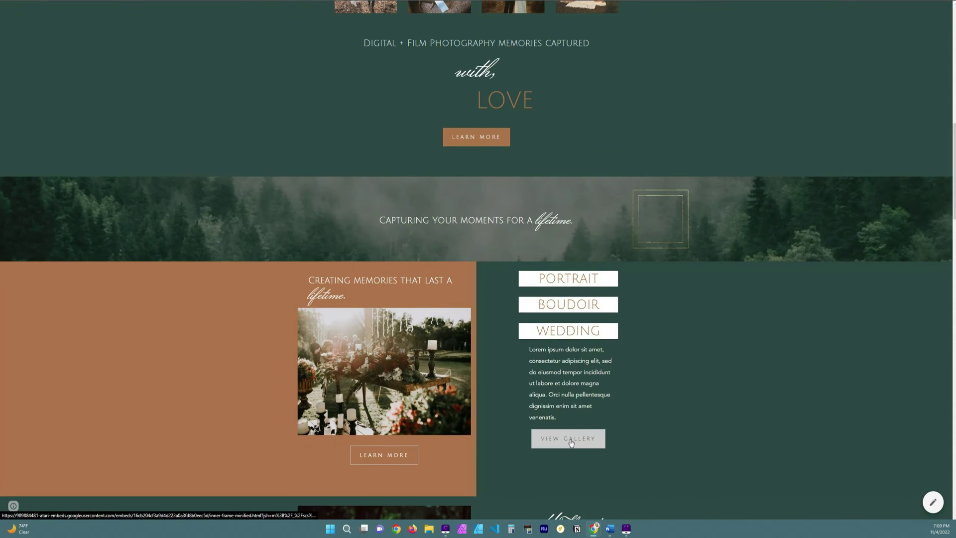
scroll(393, 408, "down", 20)
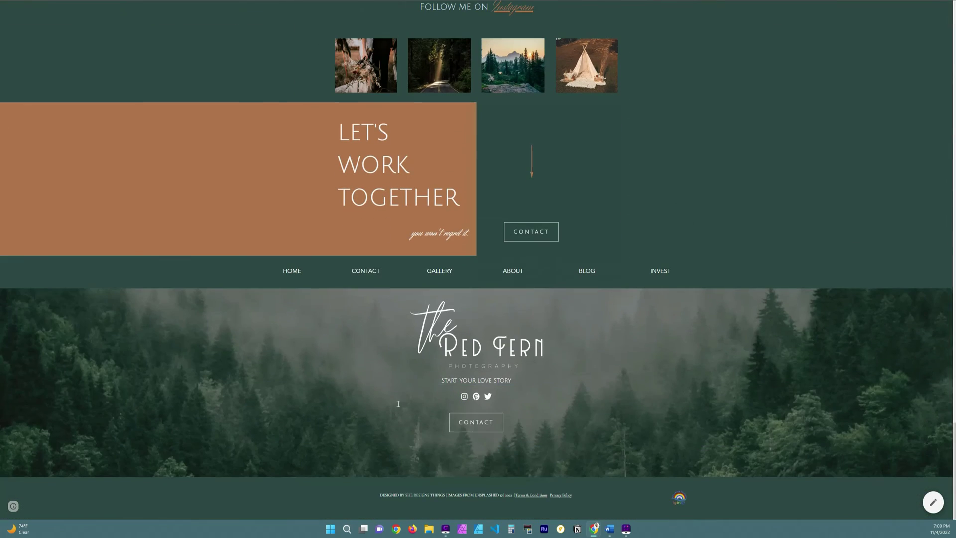
scroll(637, 217, "up", 15)
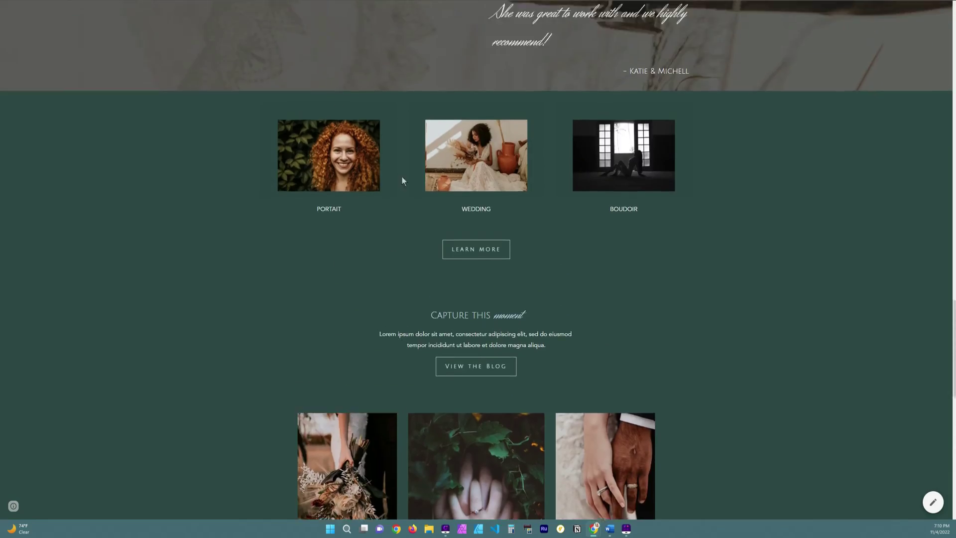
Test the CONTACT button in the LET'S WORK TOGETHER section to see where it leads
scroll(455, 181, "up", 8)
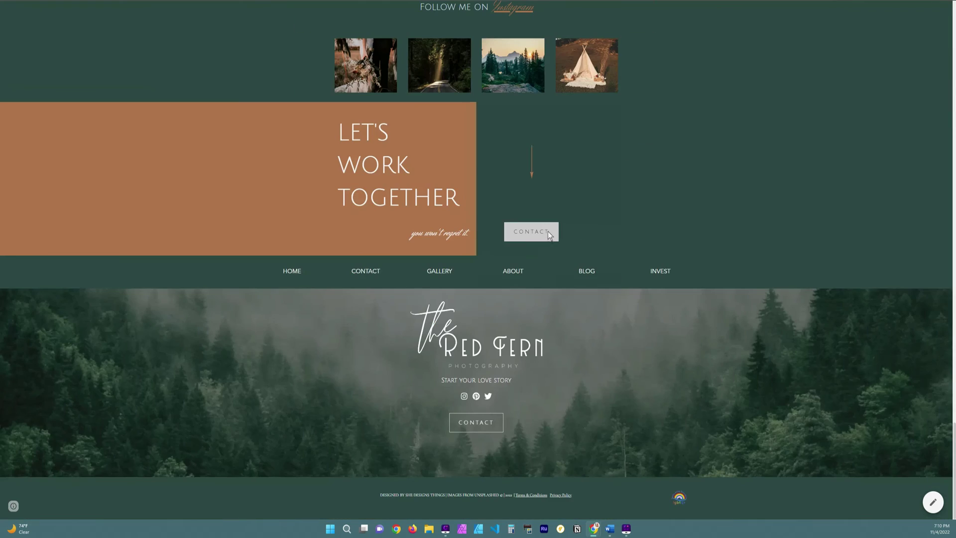
left_click(548, 231)
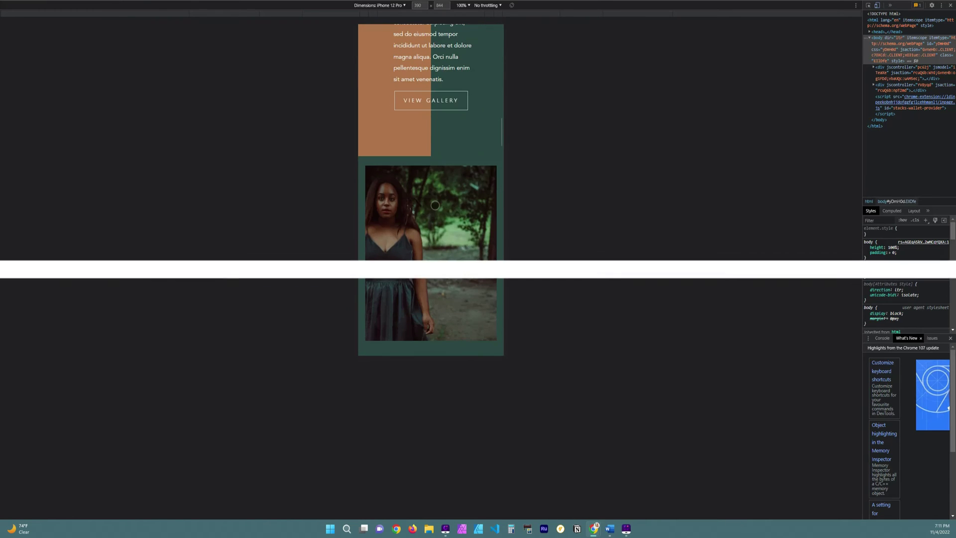
Scroll the iPhone 12 Pro emulation through the gallery and photo sections
scroll(429, 167, "down", 8)
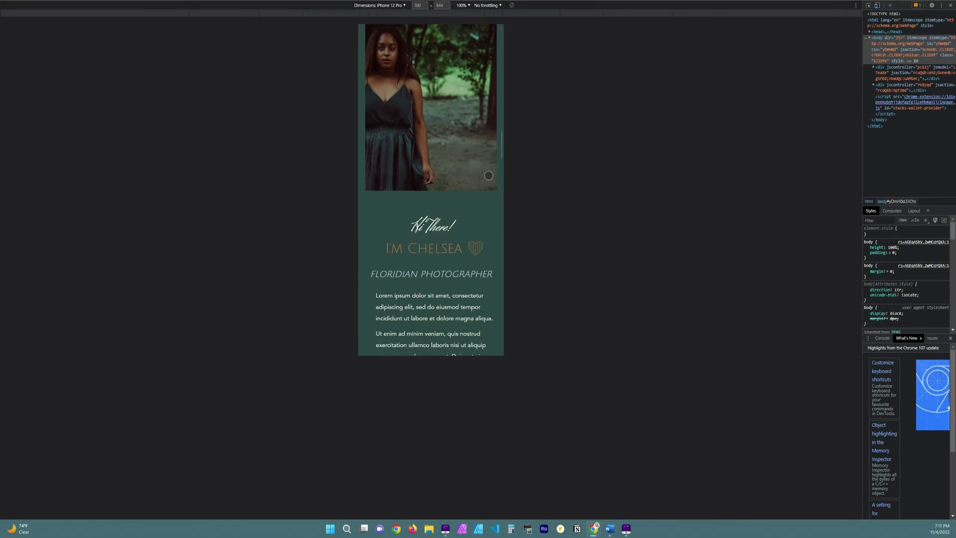
scroll(429, 168, "down", 2)
scroll(432, 174, "up", 6)
scroll(437, 185, "down", 2)
scroll(437, 185, "down", 10)
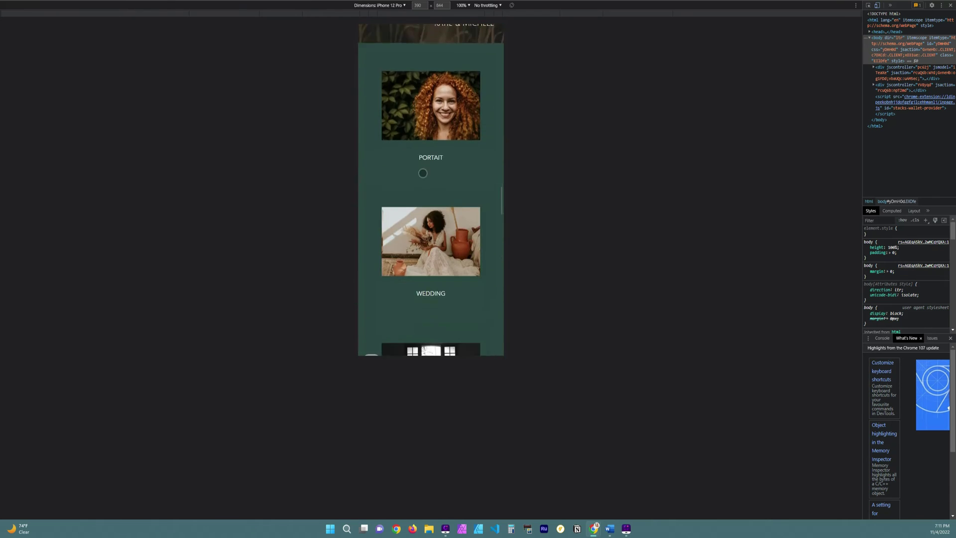
scroll(420, 186, "down", 6)
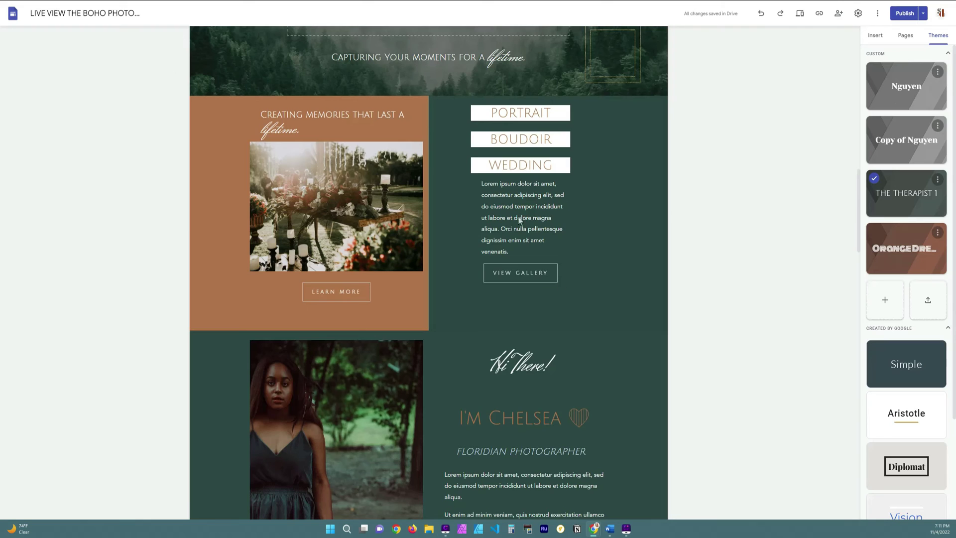
scroll(582, 297, "down", 10)
scroll(632, 311, "down", 12)
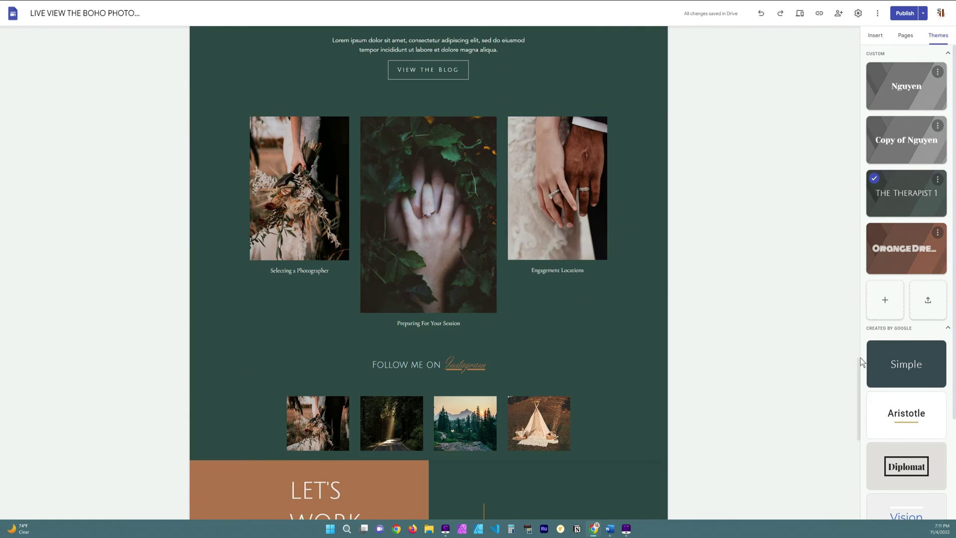
Select the photo grid section, glance at the Pages list, then show the Insert panel
left_click(621, 324)
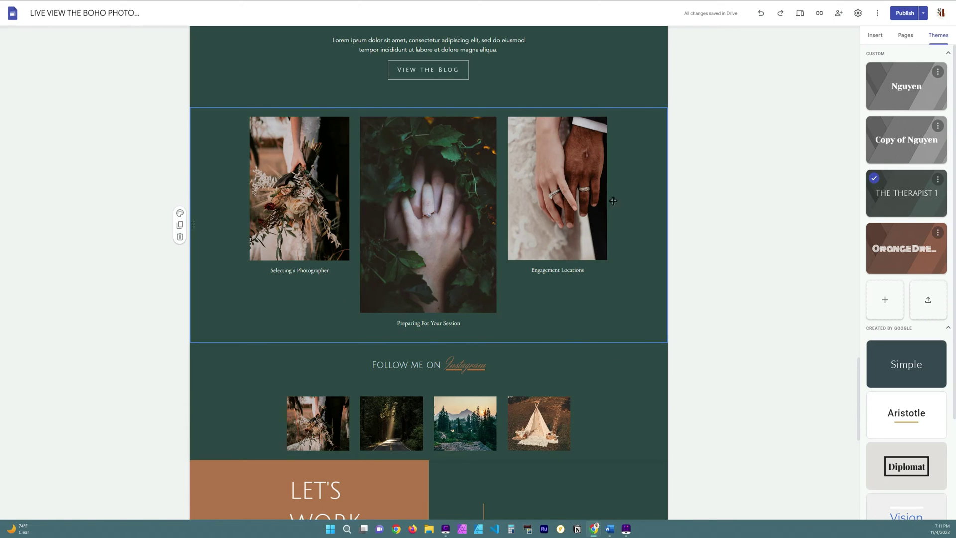
left_click(905, 36)
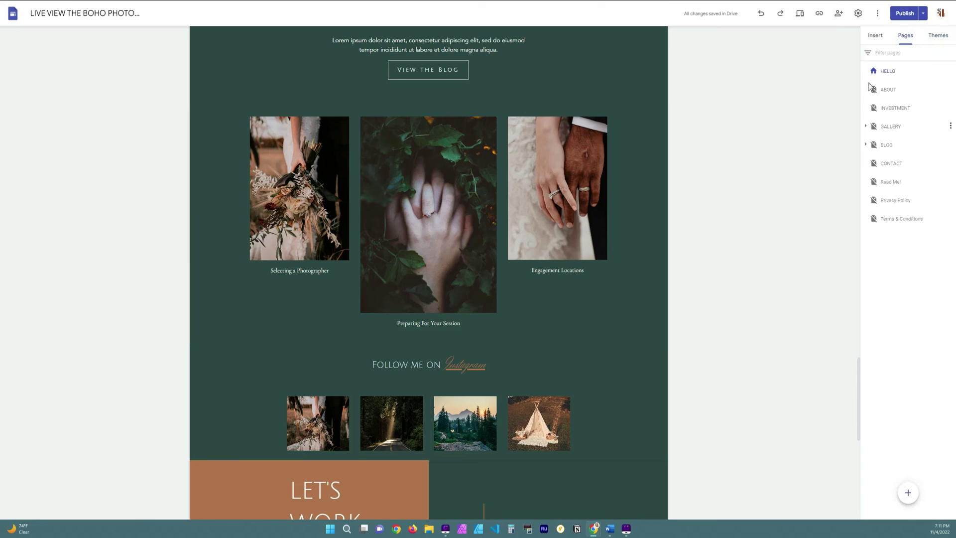
left_click(875, 36)
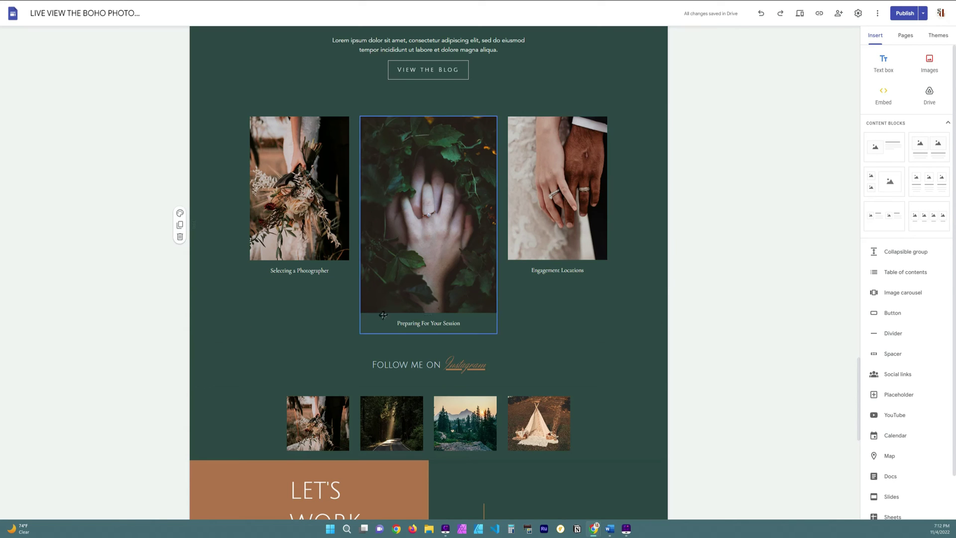
scroll(586, 337, "up", 4)
scroll(584, 339, "up", 1)
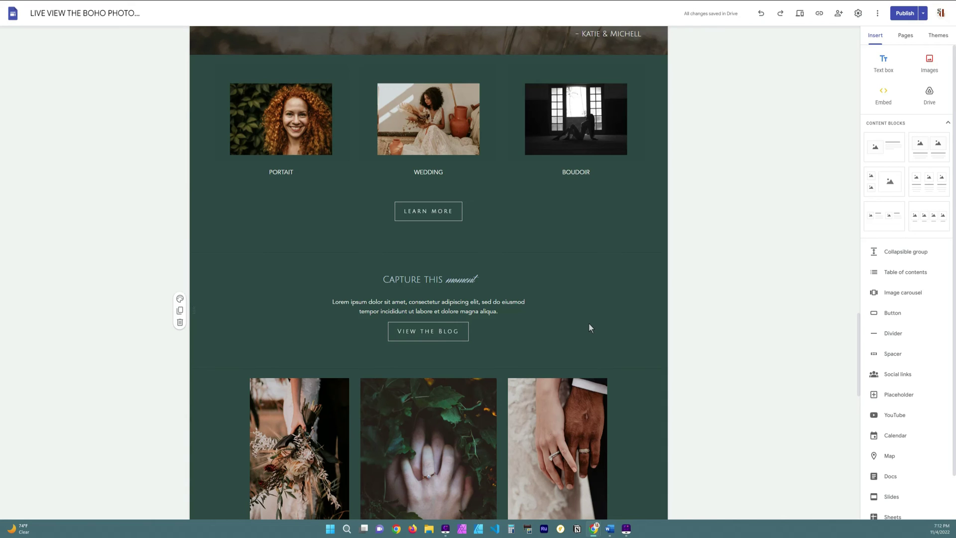
left_click(599, 123)
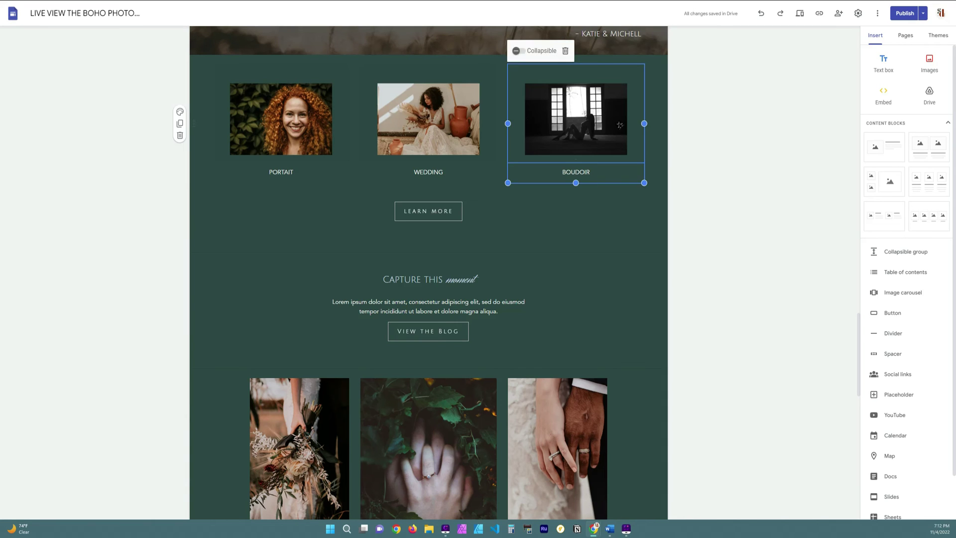
left_click(620, 125)
left_click(442, 129)
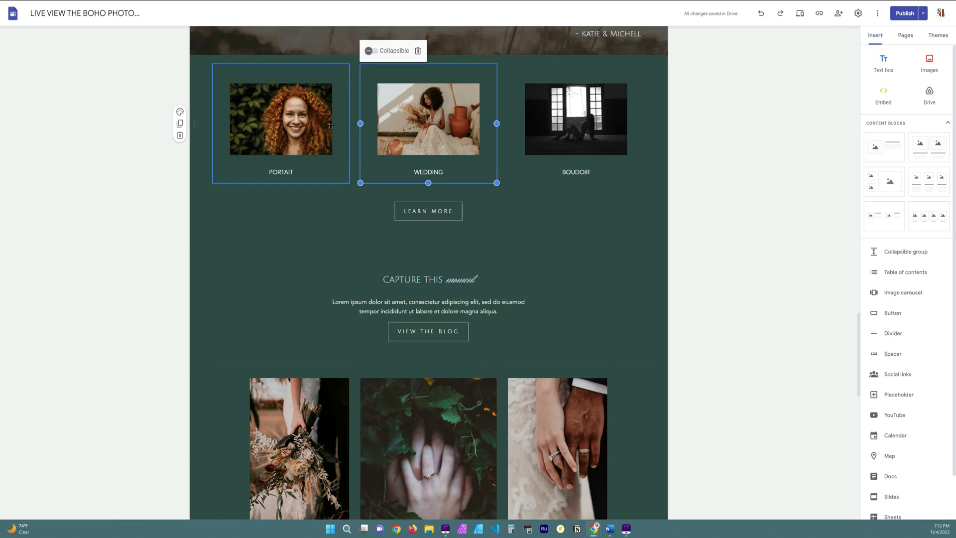
left_click(310, 125)
left_click(180, 112)
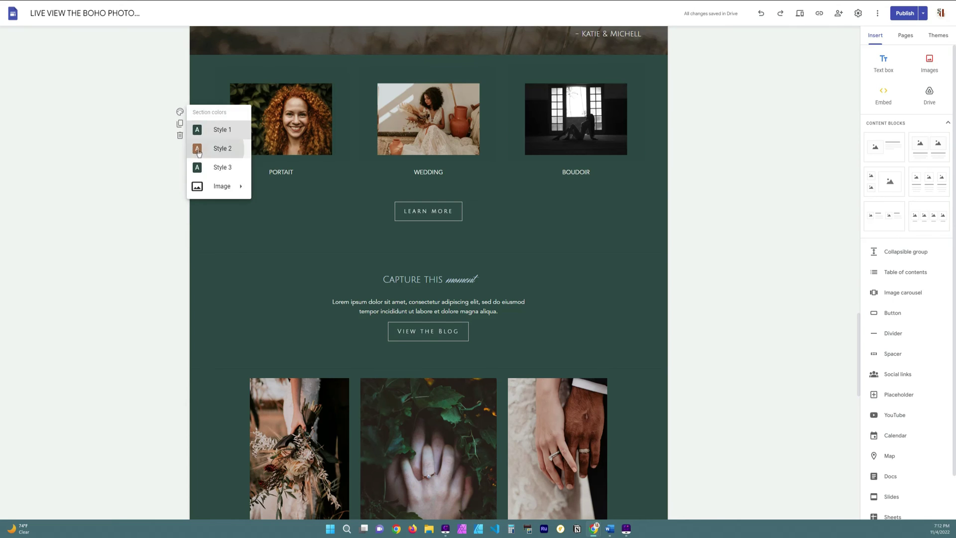
left_click(214, 148)
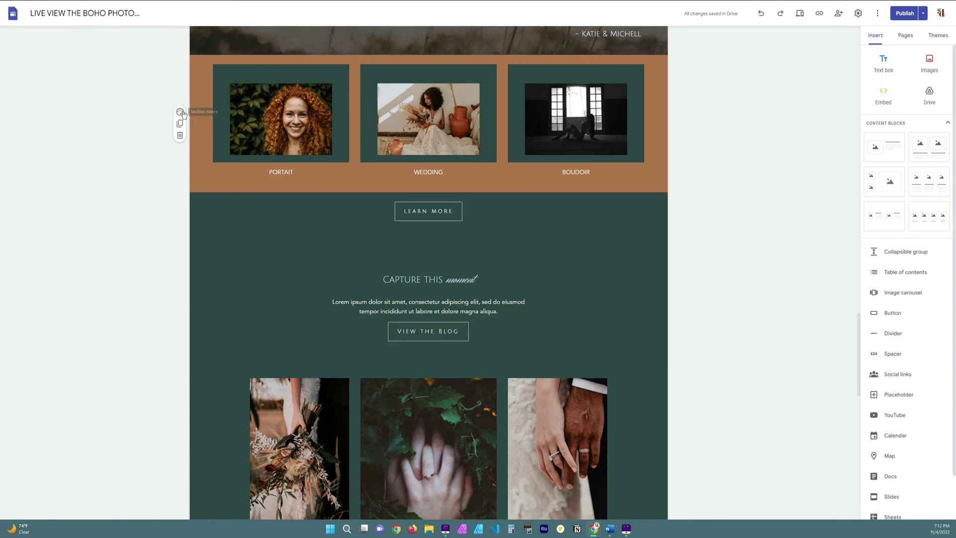
left_click(180, 112)
left_click(219, 165)
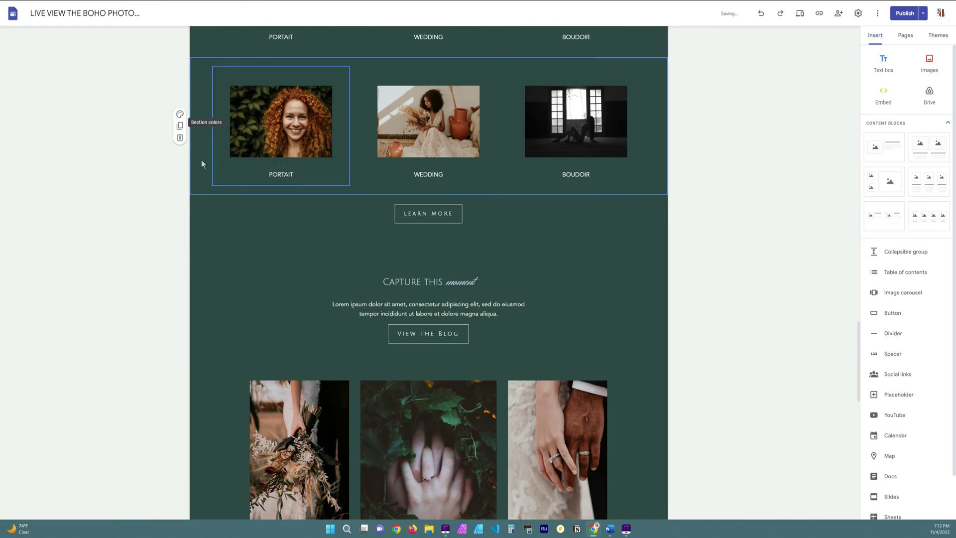
Scroll the site page and briefly edit the LOVE text box, leaving it unchanged
scroll(182, 144, "down", 1)
scroll(428, 299, "down", 10)
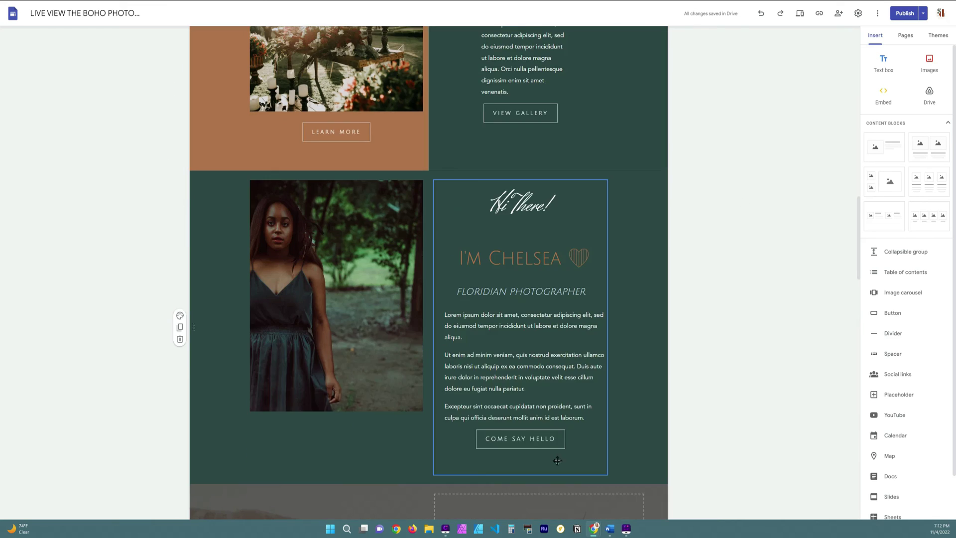
scroll(498, 373, "up", 4)
scroll(559, 450, "down", 5)
scroll(559, 449, "up", 10)
scroll(596, 456, "up", 7)
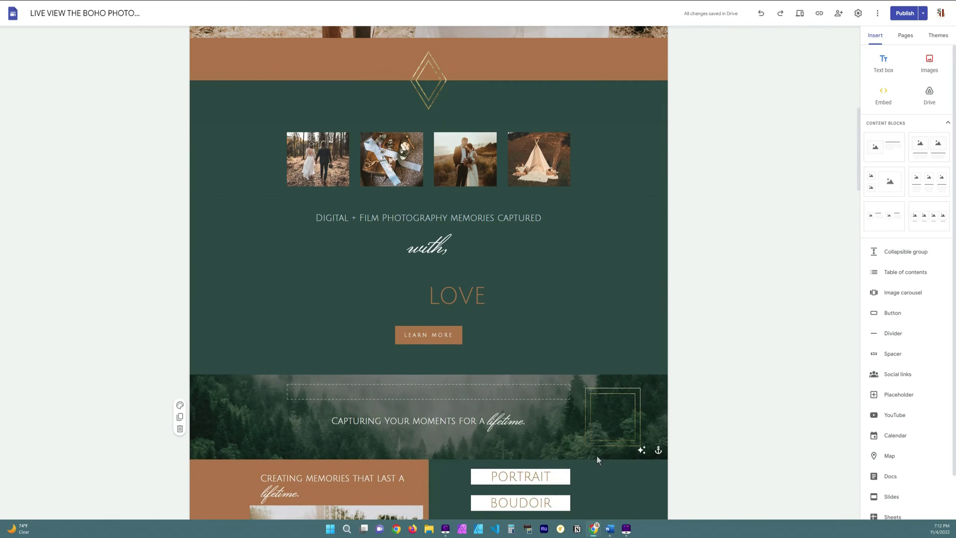
scroll(599, 452, "down", 4)
scroll(598, 452, "down", 2)
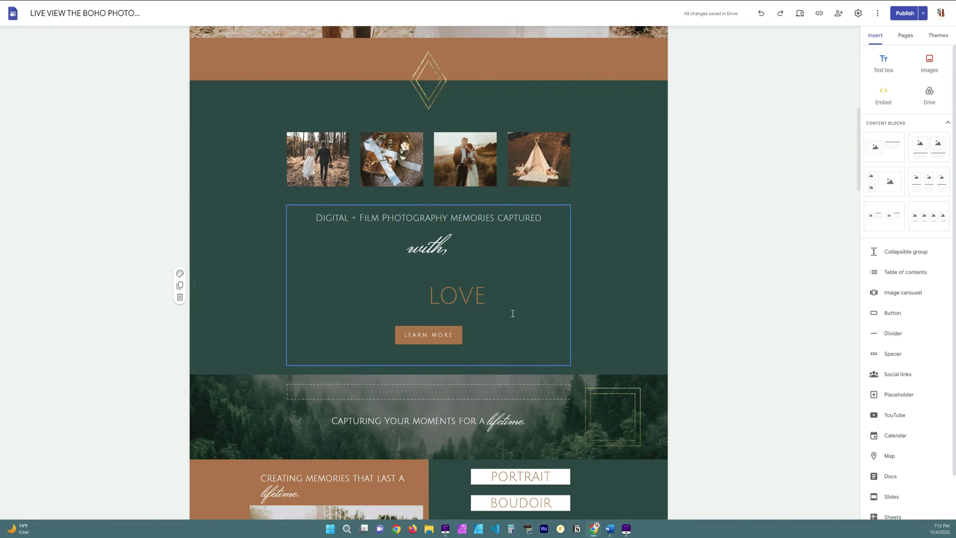
left_click(505, 285)
left_click(469, 251)
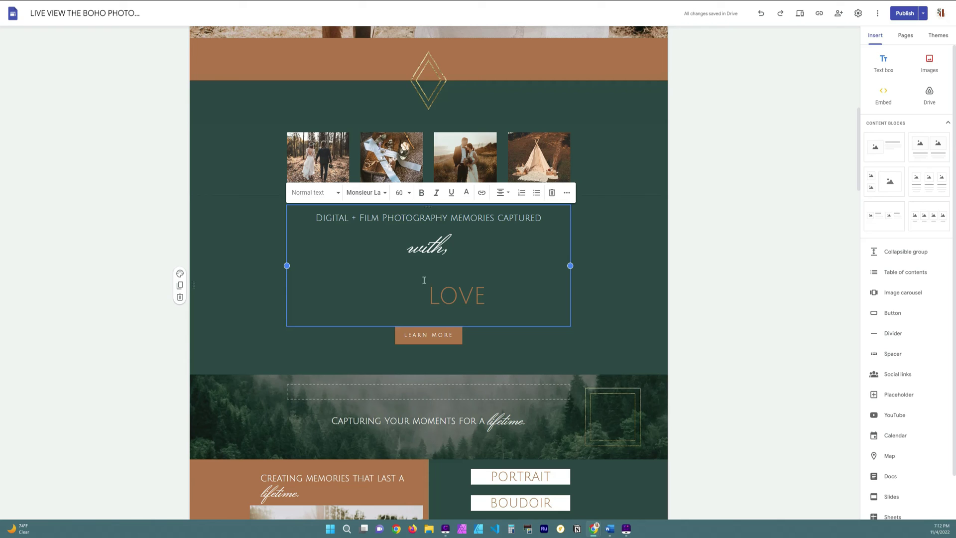
left_click(632, 222)
Scroll down to the dark green Capture This Moment section and its blog photos
scroll(620, 364, "down", 8)
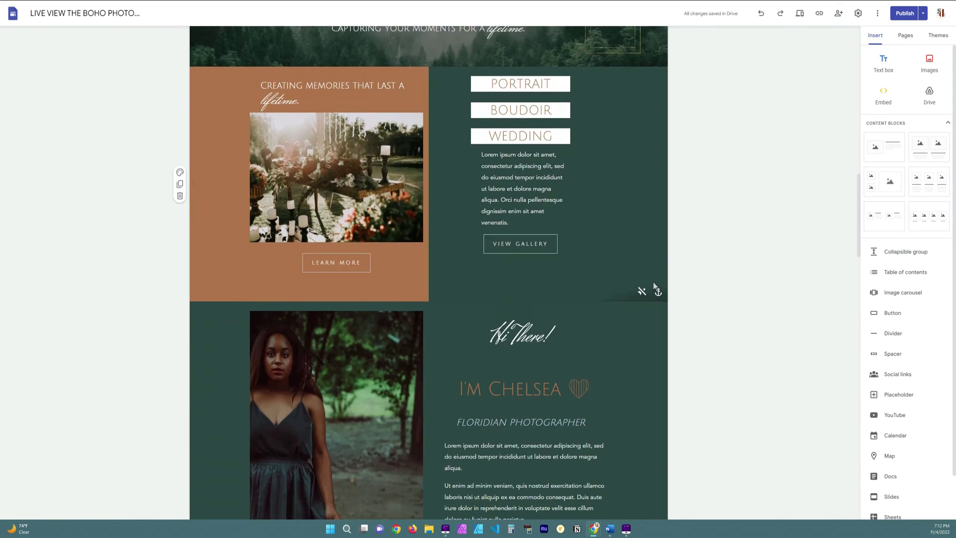
scroll(641, 313, "down", 5)
scroll(630, 294, "down", 5)
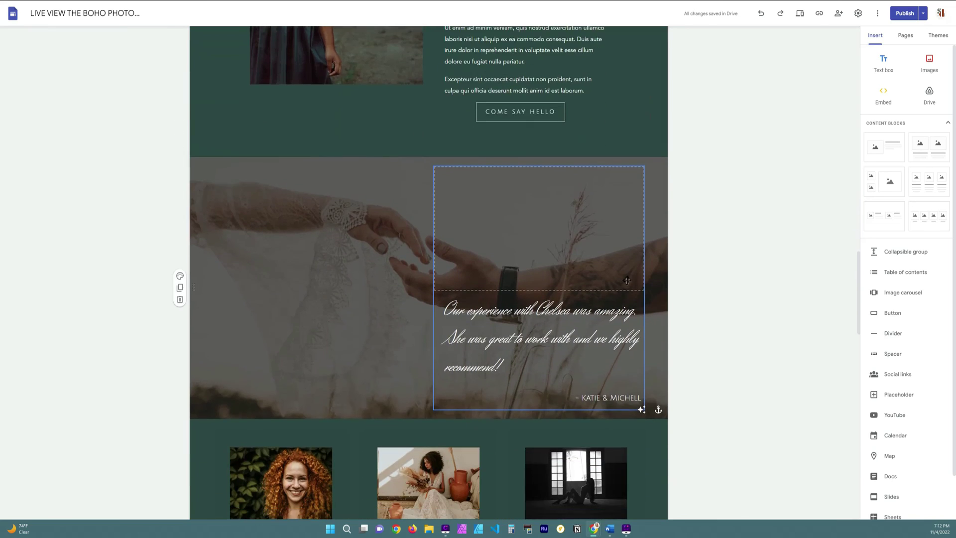
scroll(663, 299, "down", 7)
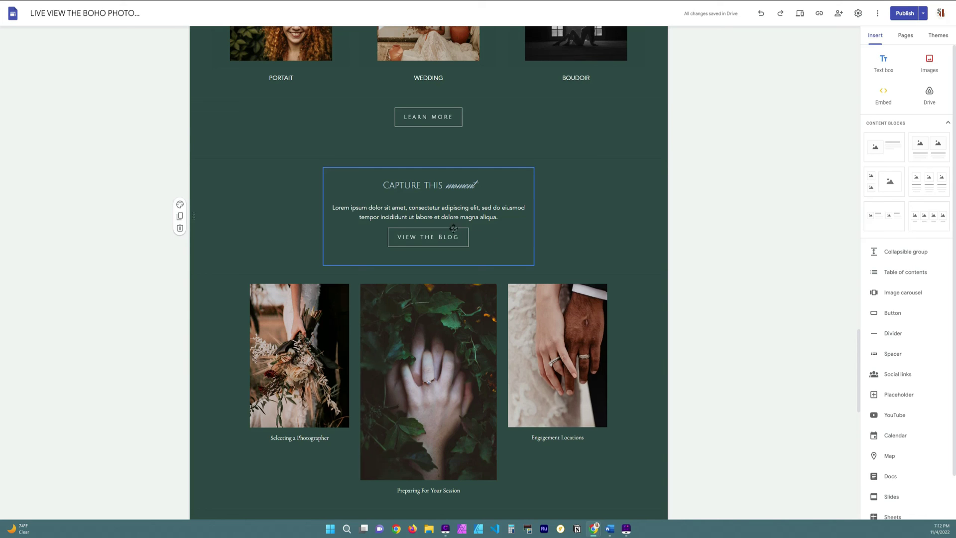
Switch to the W3.CSS Buttons tutorial and open its basic Buttons example in the Tryit editor
key("alt+Tab")
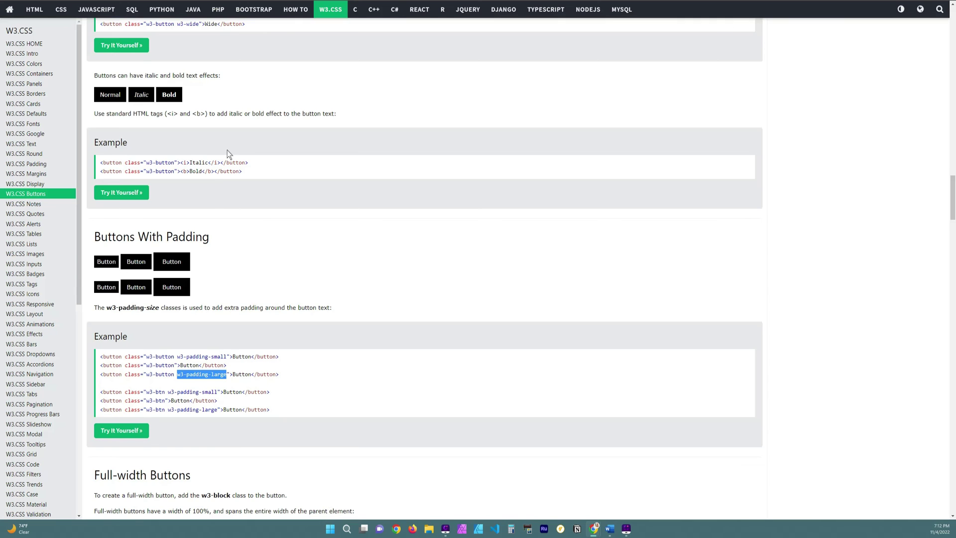
scroll(215, 214, "up", 20)
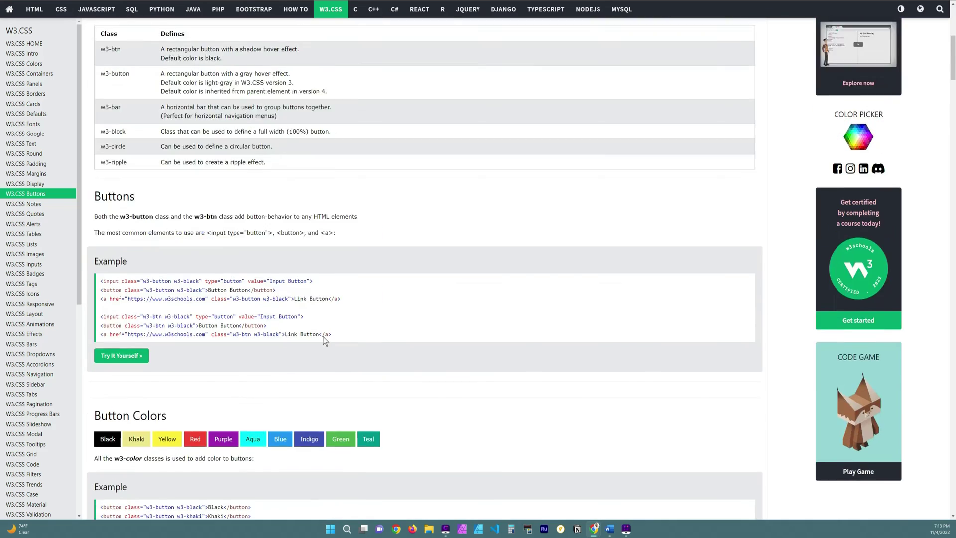
scroll(562, 340, "up", 7)
scroll(619, 335, "down", 8)
scroll(585, 337, "up", 5)
scroll(565, 309, "down", 5)
scroll(565, 310, "up", 4)
left_click(133, 491)
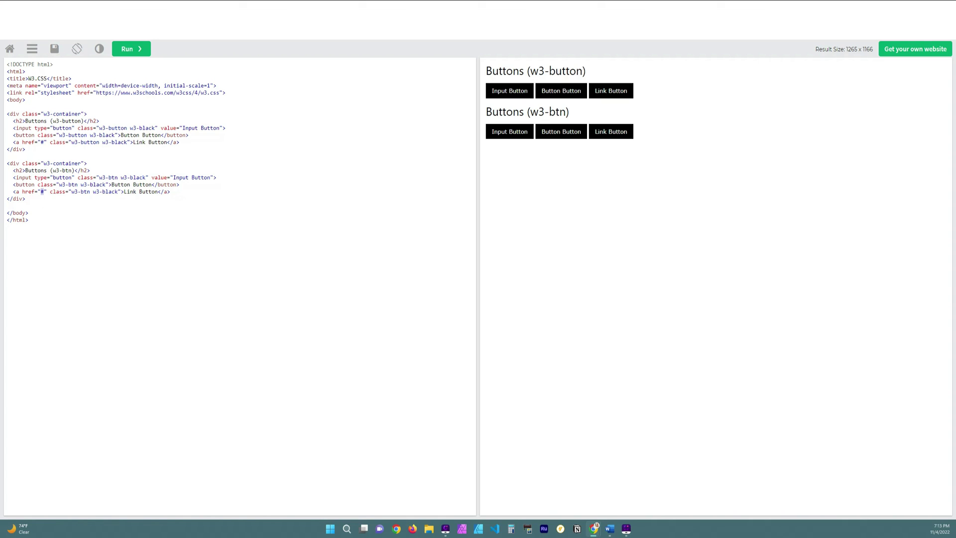
Delete the w3-button container block and rerun so only the w3-btn buttons remain
left_click_drag(5, 156, 1, 115)
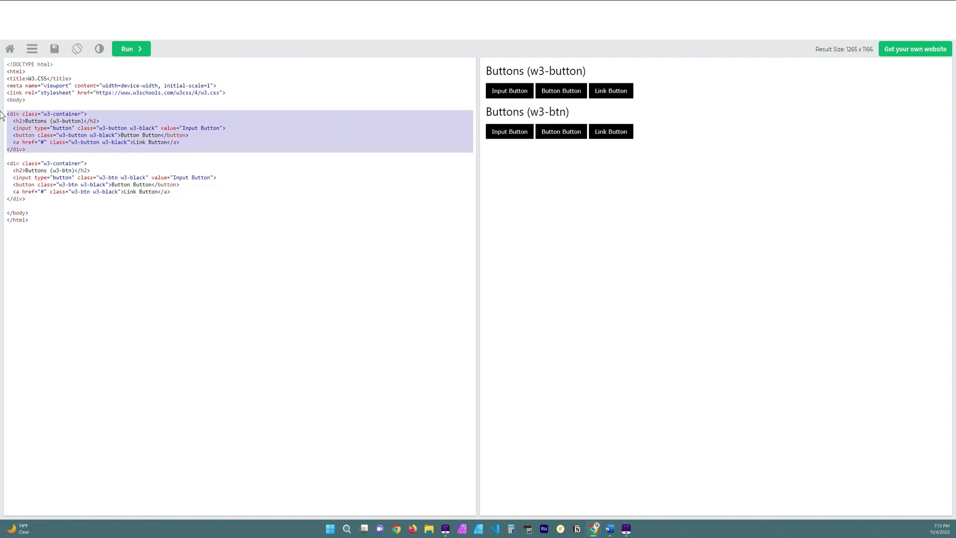
key("BackSpace")
left_click(128, 49)
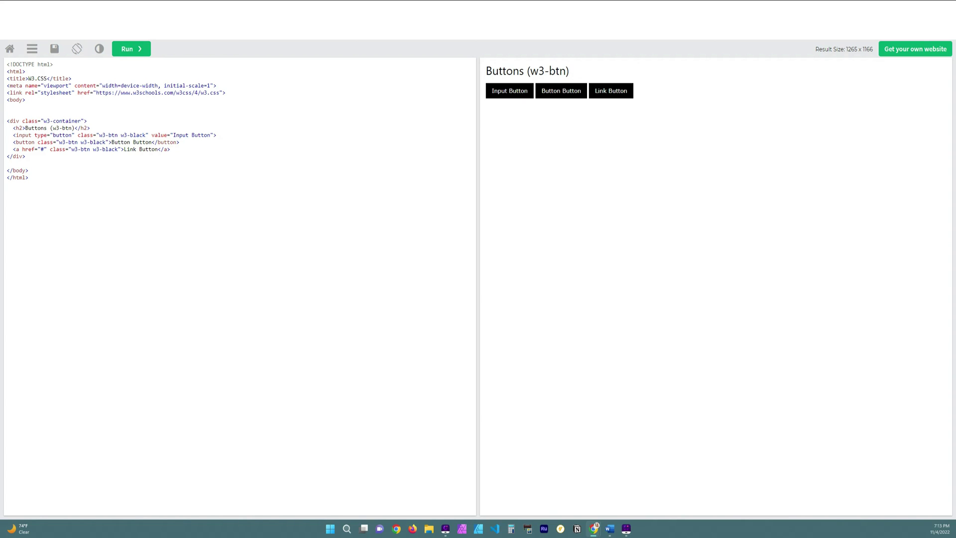
Close the Tryit editor tab to return to the W3.CSS Buttons tutorial
left_click_drag(179, 142, 1, 139)
left_click(2, 142)
key("ctrl+w")
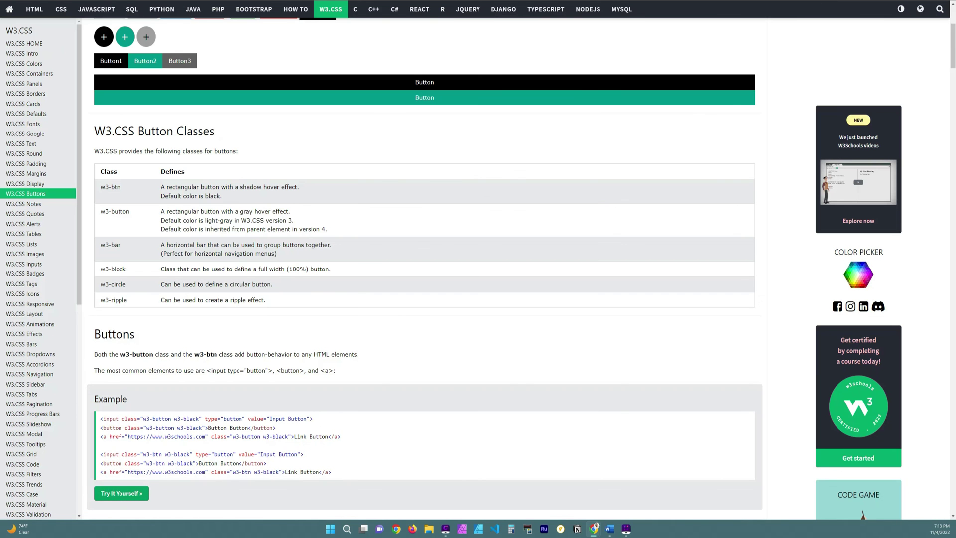